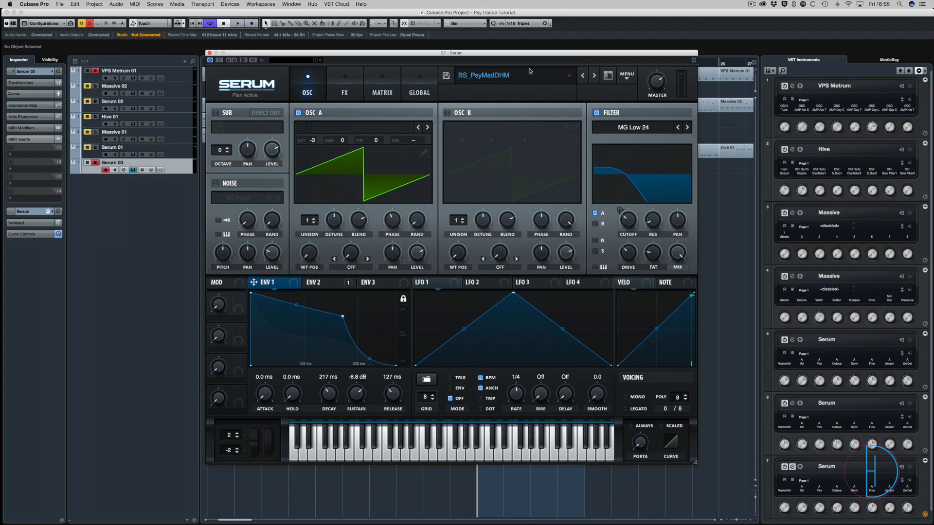
# Play the loop to hear the BS_PsyMadDHM bass preset, and close its Serum window.
pyautogui.moveTo(492, 62); pyautogui.dragTo(489, 199)
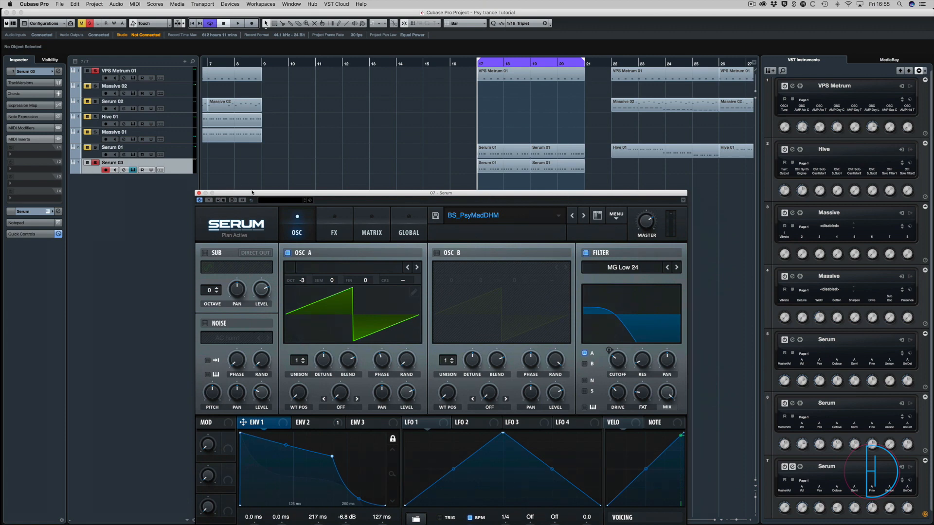
pyautogui.moveTo(252, 192); pyautogui.dragTo(228, 60)
pyautogui.press('space')
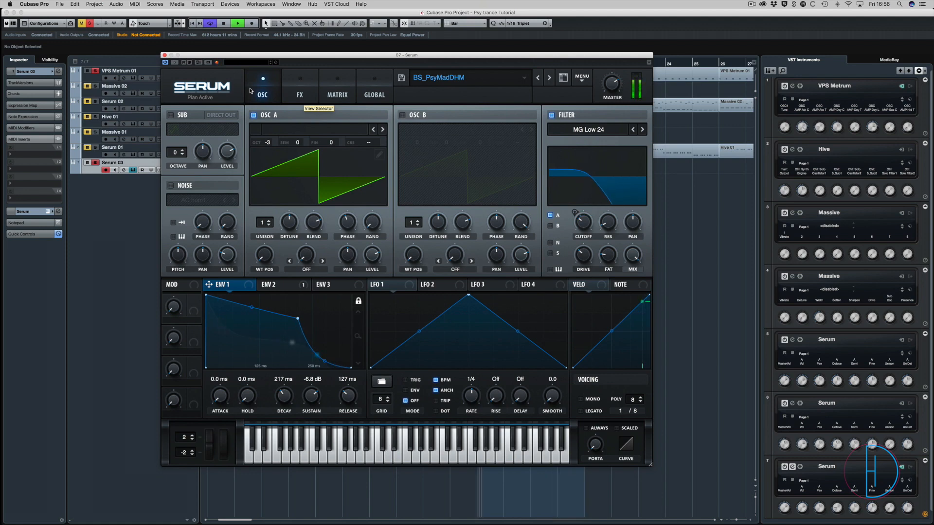
pyautogui.press('space')
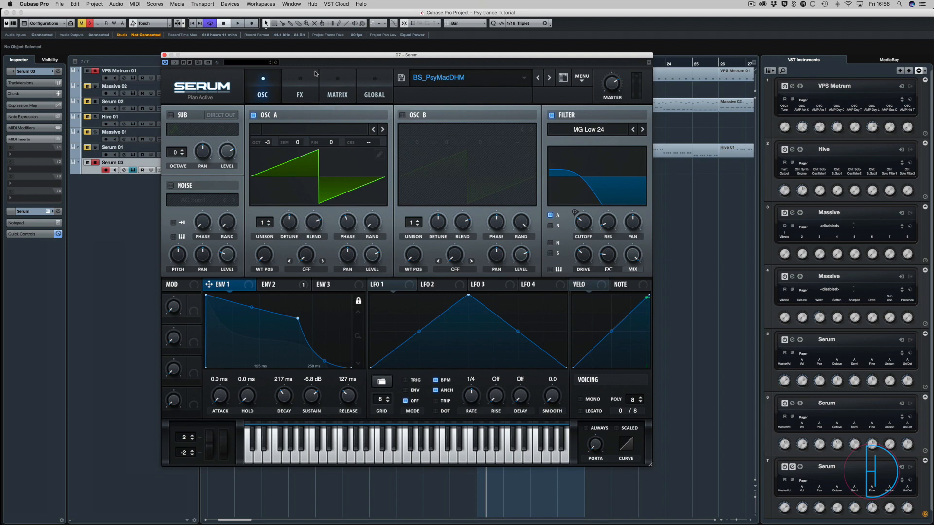
pyautogui.click(164, 55)
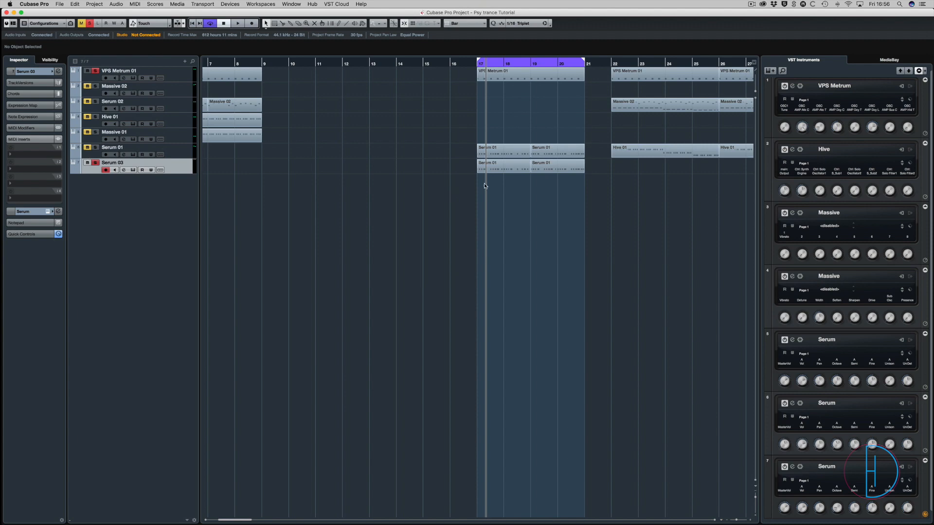
# Examine the note patterns of both clips on the Serum 03 track in the Key Editor.
pyautogui.click(512, 171)
pyautogui.doubleClick(512, 170)
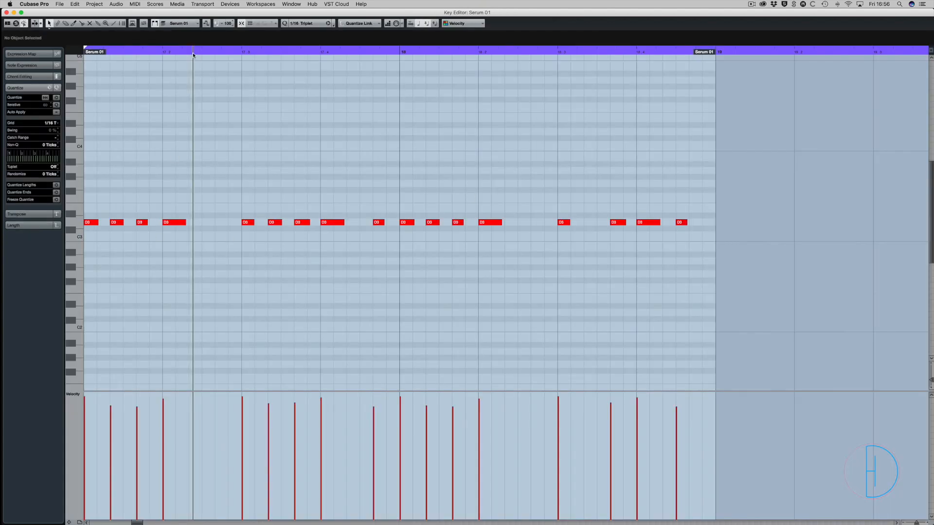
pyautogui.click(311, 24)
pyautogui.click(313, 18)
pyautogui.click(304, 24)
pyautogui.click(307, 30)
pyautogui.press('Return')
pyautogui.doubleClick(561, 168)
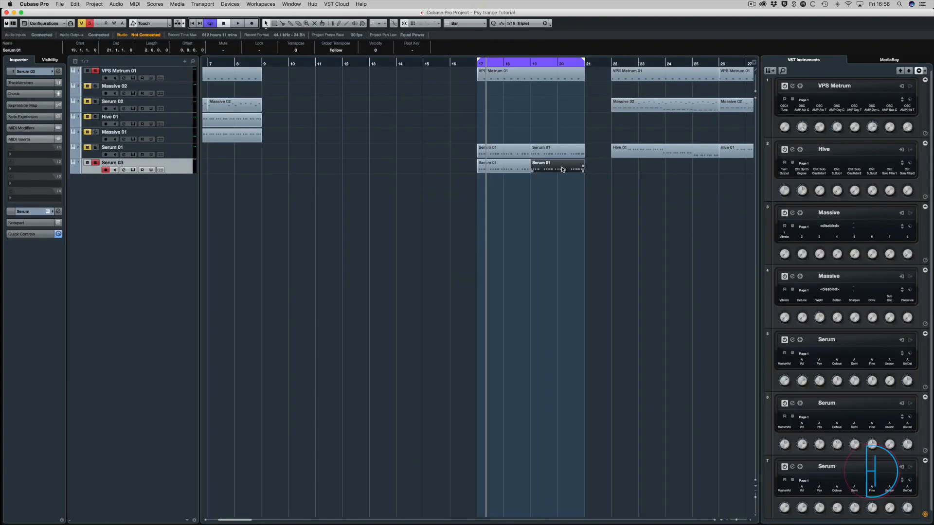
pyautogui.moveTo(736, 211); pyautogui.dragTo(682, 238)
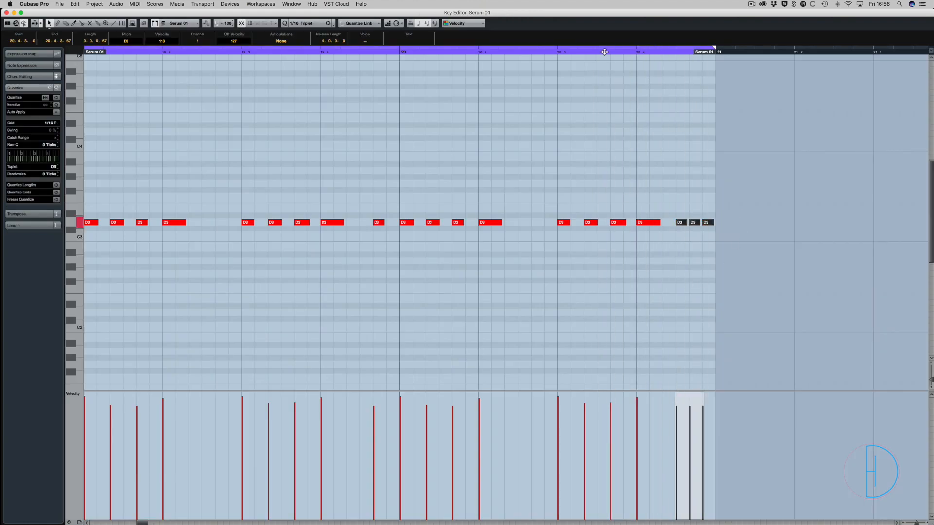
pyautogui.press('Return')
pyautogui.click(249, 177)
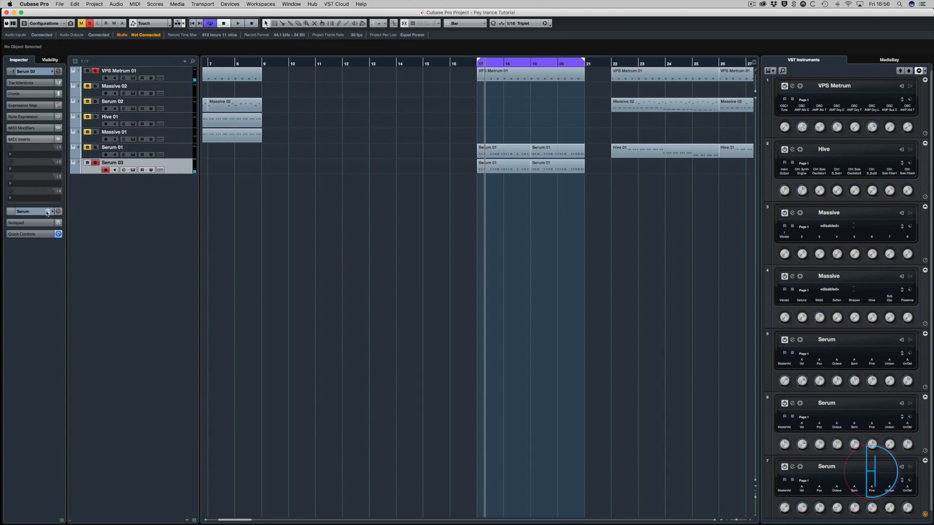
# Solo the Serum 01 track and initialize the preset in its Serum instrument.
pyautogui.click(186, 152)
pyautogui.click(96, 147)
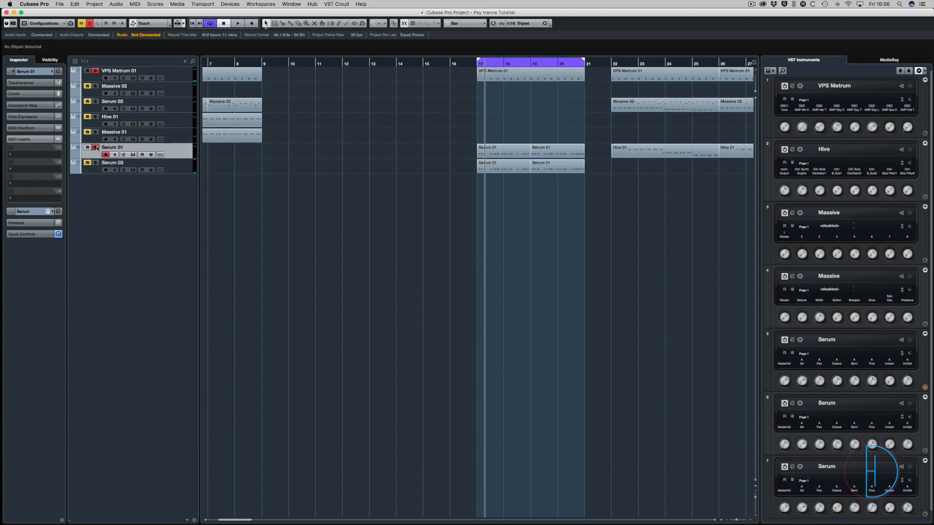
pyautogui.press('space')
pyautogui.click(48, 212)
pyautogui.moveTo(482, 212); pyautogui.dragTo(376, 18)
pyautogui.click(665, 41)
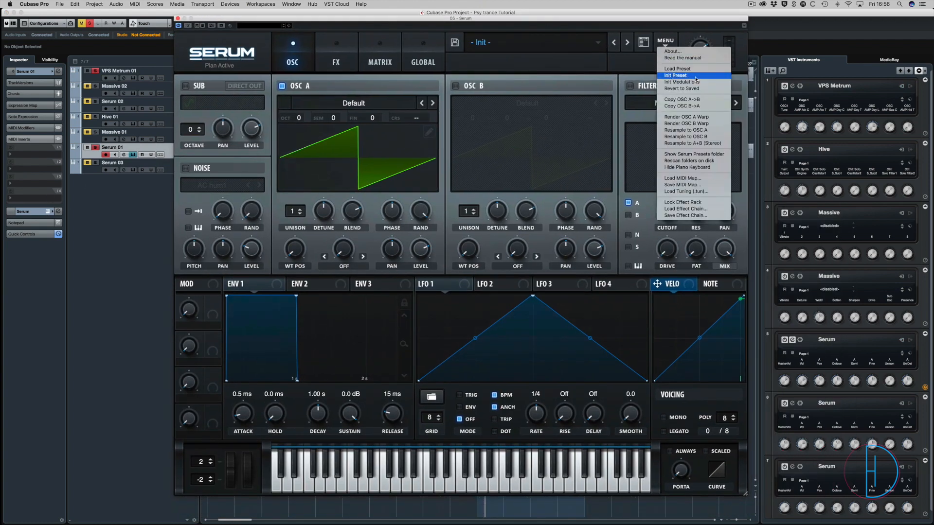
pyautogui.click(673, 75)
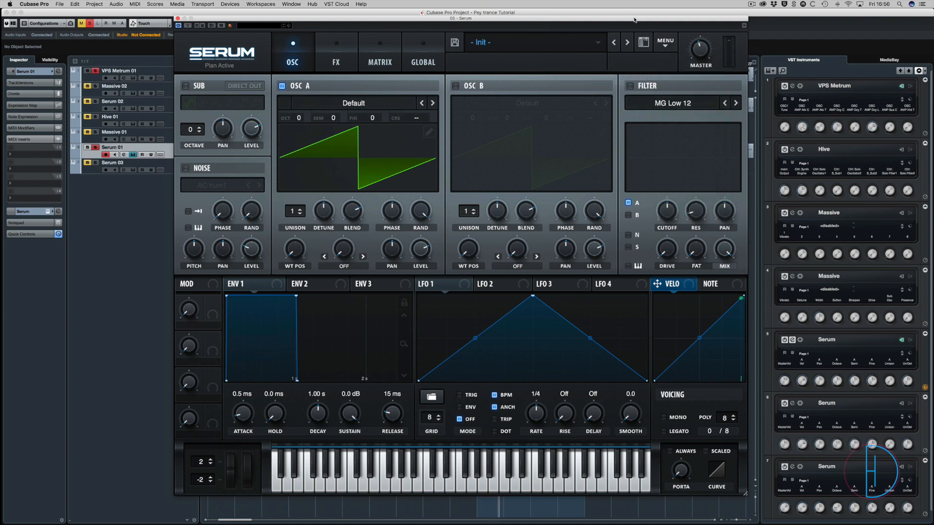
# Play the loop with the MixConsole open to check the levels, and close the mixer again.
pyautogui.moveTo(633, 18); pyautogui.dragTo(632, 12)
pyautogui.press('F3')
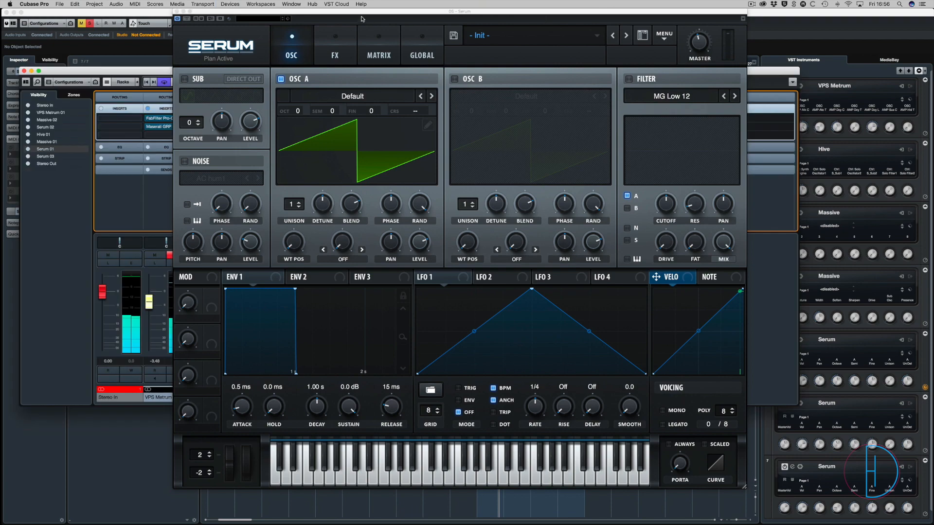
pyautogui.moveTo(361, 12); pyautogui.dragTo(419, 30)
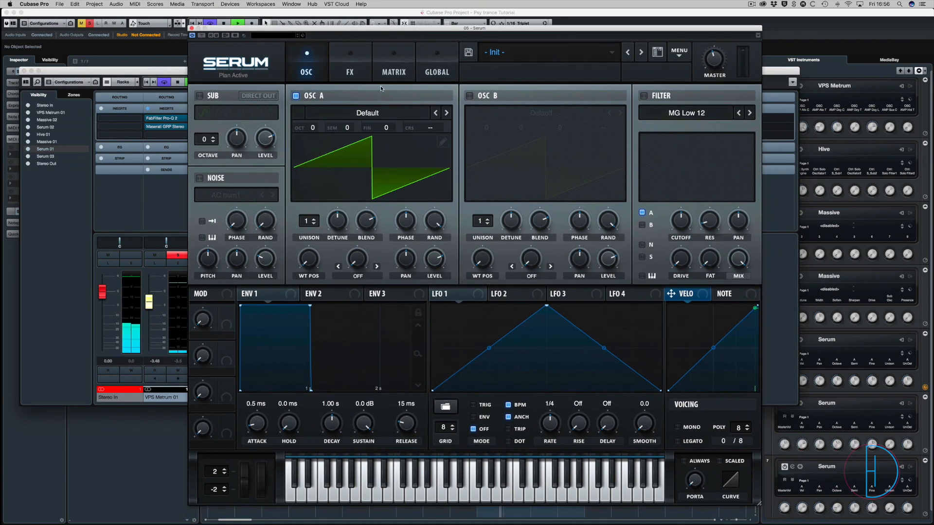
pyautogui.press('space')
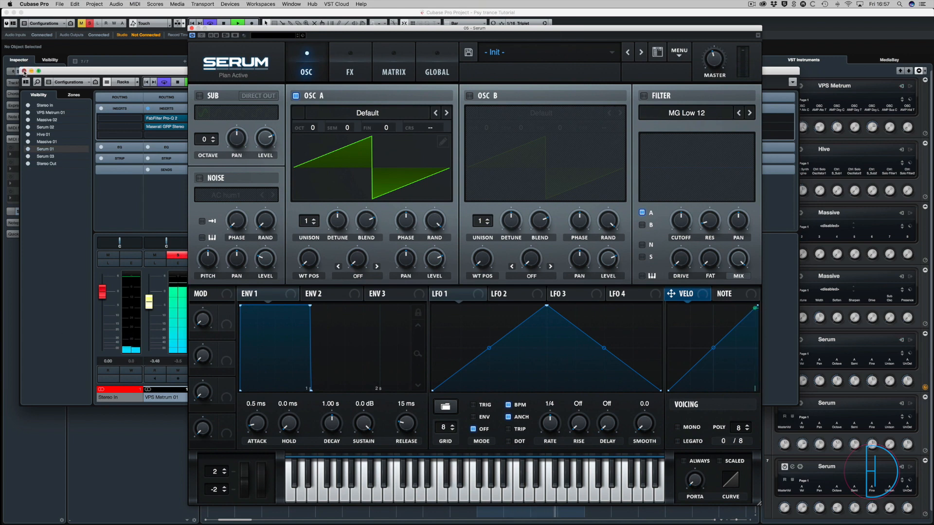
pyautogui.click(24, 71)
pyautogui.press('space')
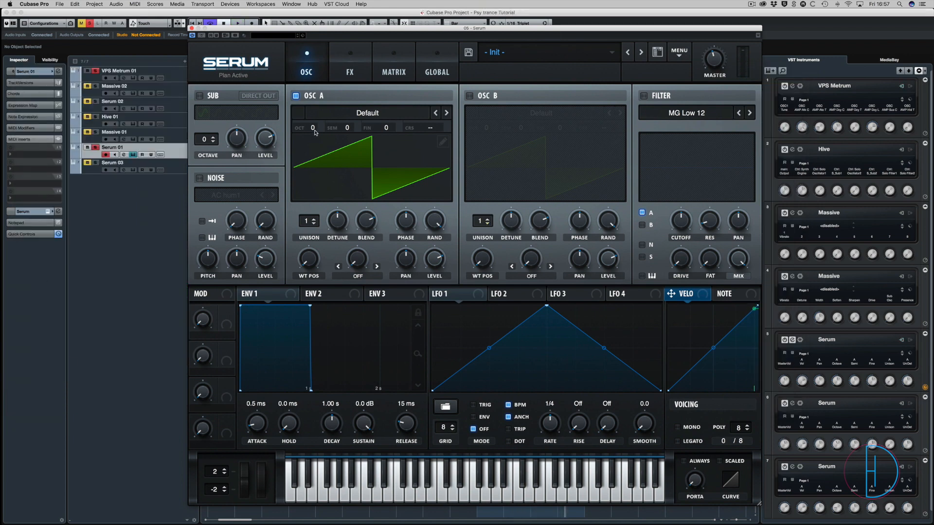
# Set oscillator A's octave to -2, and enable the MG Low 12 filter with Env 2 modulating its cutoff.
pyautogui.moveTo(411, 33); pyautogui.dragTo(355, 30)
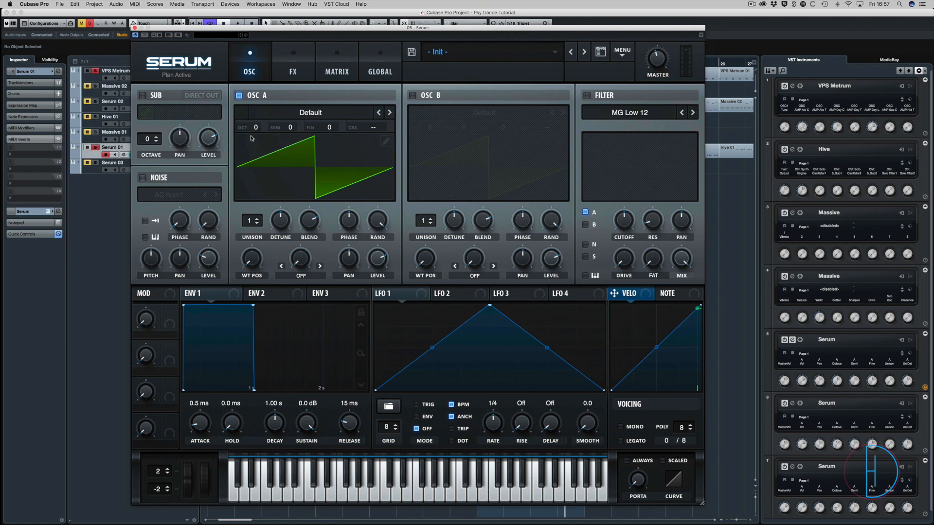
pyautogui.moveTo(254, 127); pyautogui.dragTo(251, 162)
pyautogui.click(586, 95)
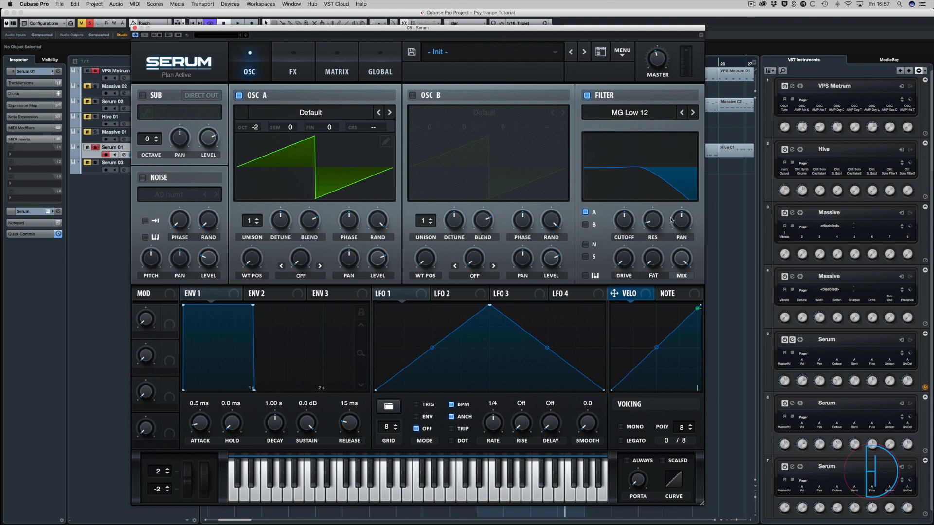
pyautogui.moveTo(262, 295); pyautogui.dragTo(611, 221)
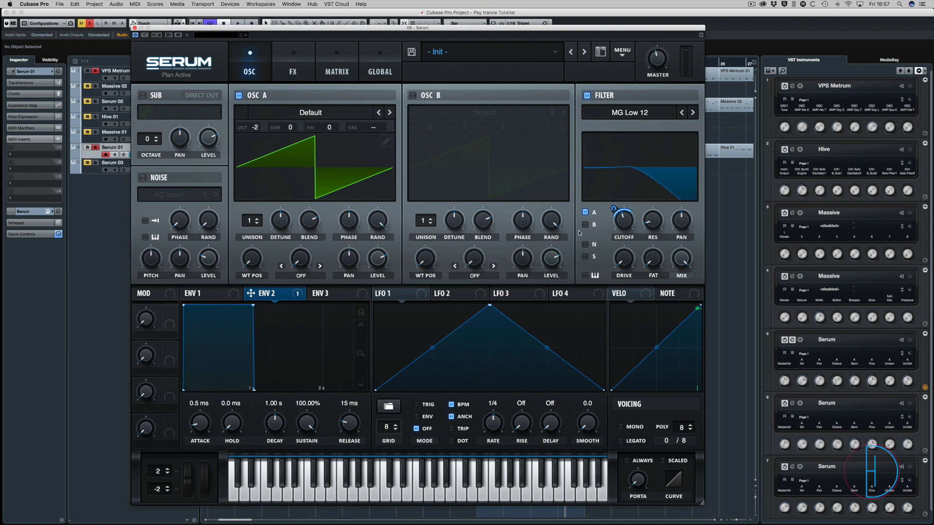
pyautogui.moveTo(627, 221)
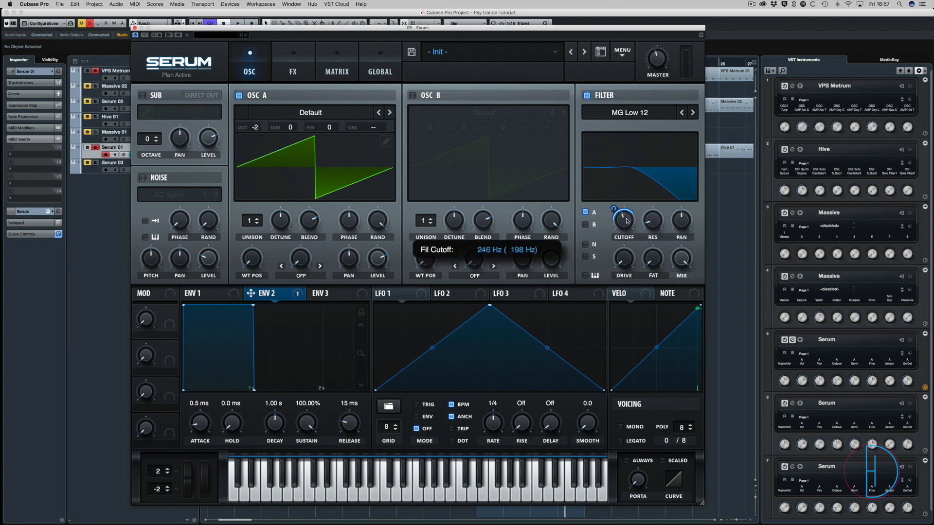
# Shape Env 2 with a decay of 256 ms, a sustain of 55.14% and a release of 110 ms.
pyautogui.click(204, 294)
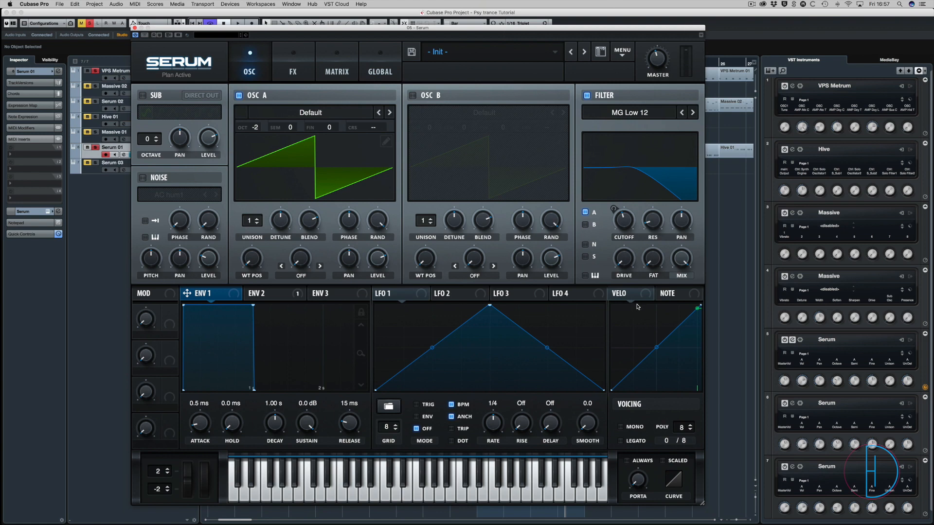
pyautogui.click(270, 294)
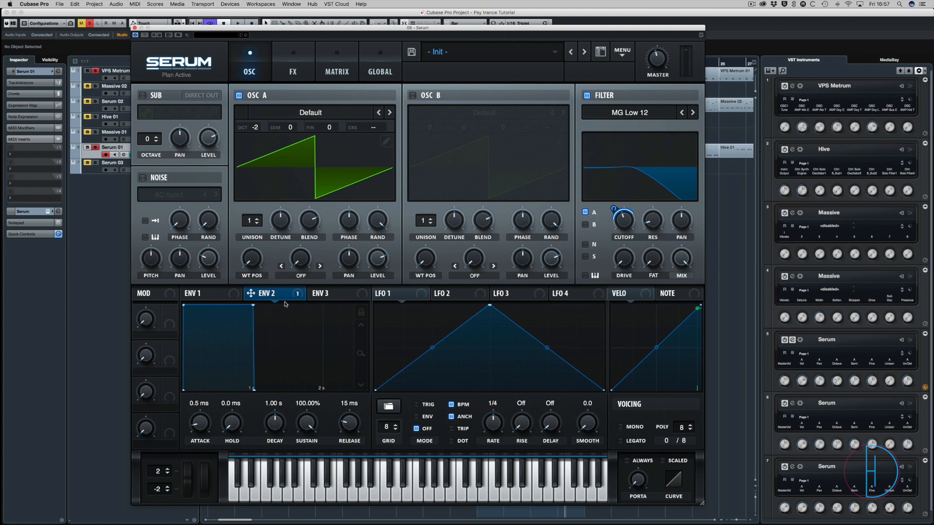
pyautogui.moveTo(253, 306); pyautogui.dragTo(207, 340)
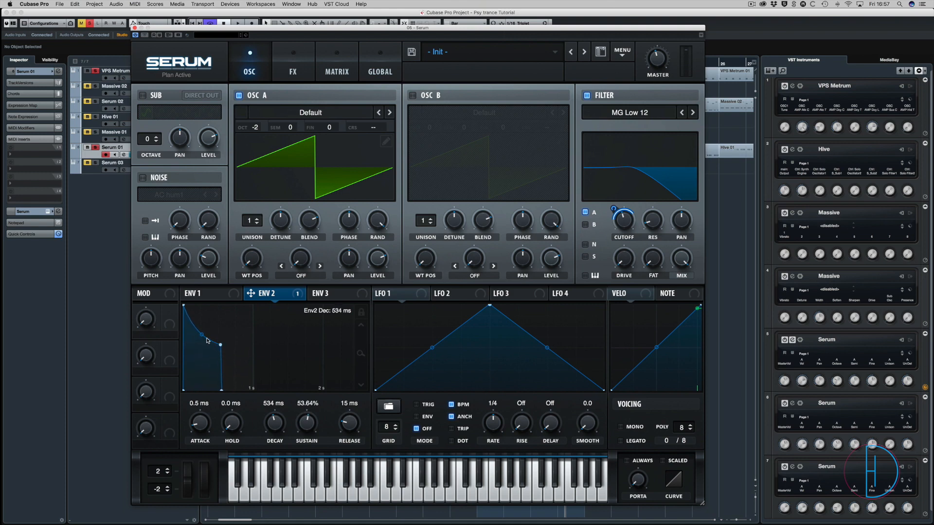
pyautogui.moveTo(343, 431); pyautogui.dragTo(348, 419)
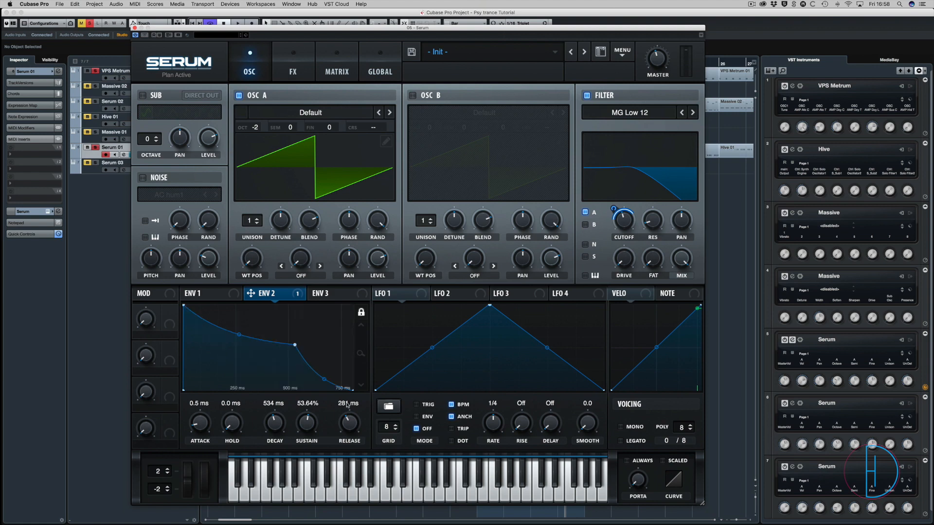
pyautogui.moveTo(295, 345); pyautogui.dragTo(267, 344)
pyautogui.moveTo(346, 430); pyautogui.dragTo(346, 432)
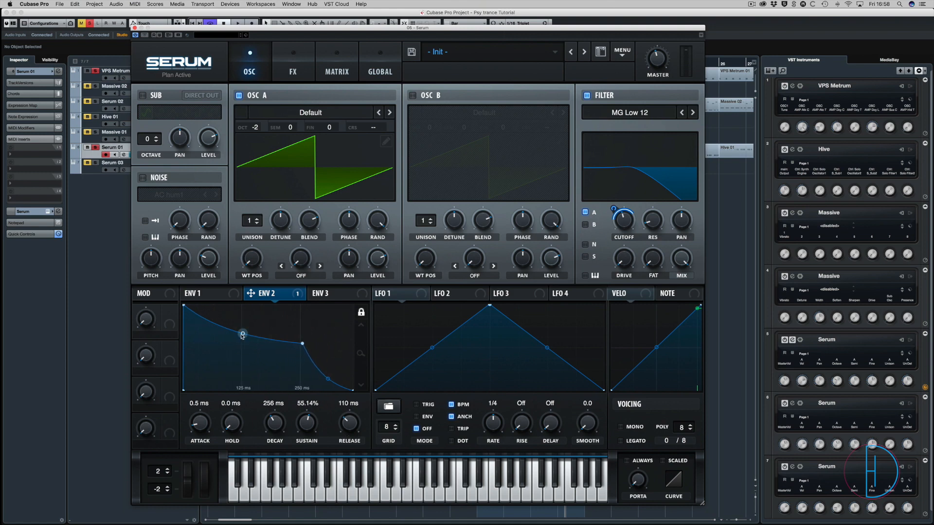
# Unsolo the VPS Metrum 01 track and play the loop to hear the Serum 01 bass alone.
pyautogui.press('space')
pyautogui.press('space')
pyautogui.click(97, 71)
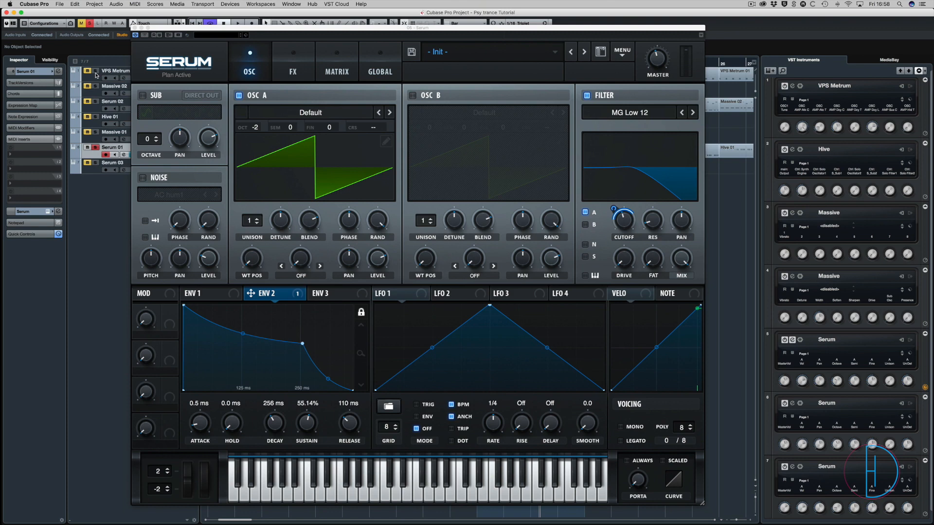
pyautogui.press('space')
pyautogui.press('space')
# Lower oscillator A's random phase and start phase, and adjust the filter while playing the loop.
pyautogui.moveTo(374, 219); pyautogui.dragTo(372, 285)
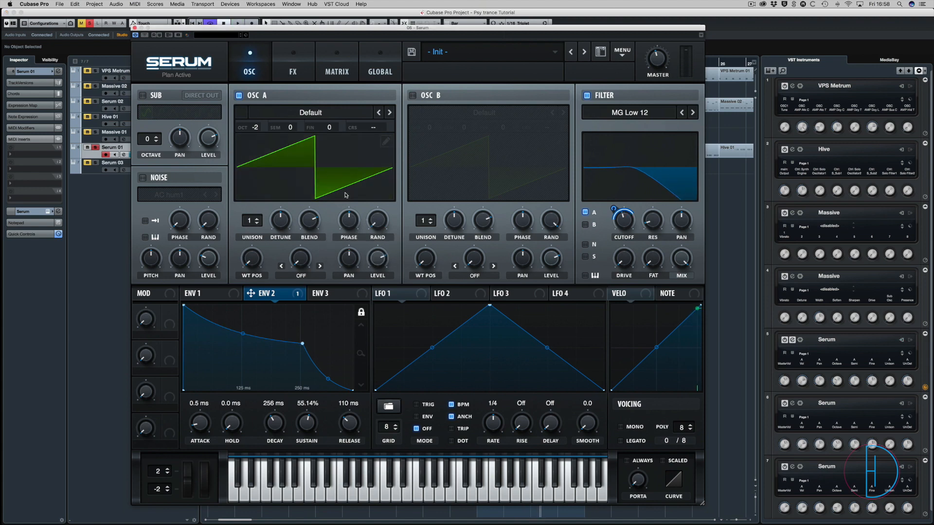
pyautogui.moveTo(351, 219); pyautogui.dragTo(317, 343)
pyautogui.press('space')
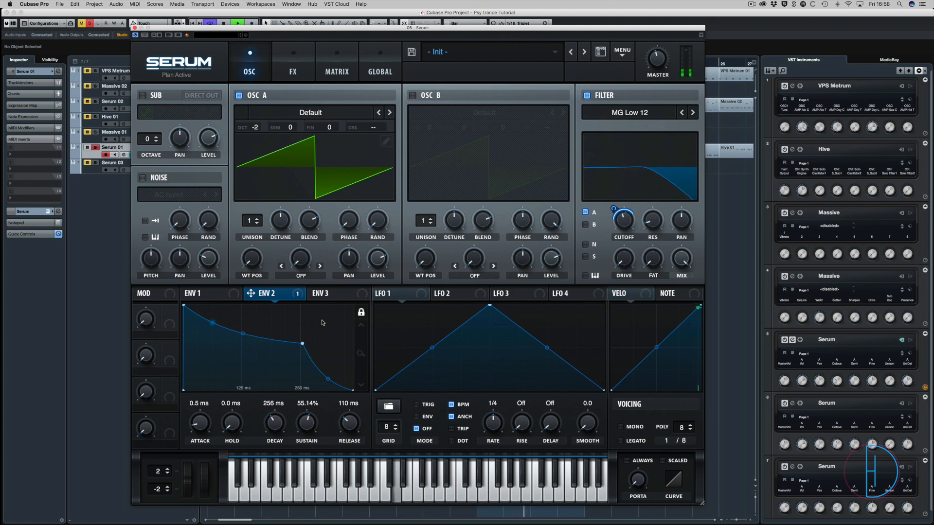
pyautogui.moveTo(613, 212)
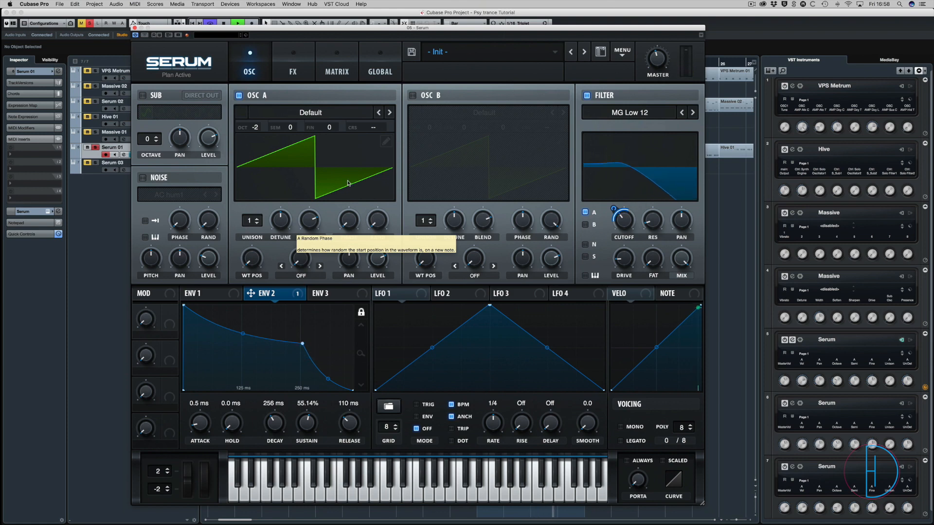
pyautogui.press('space')
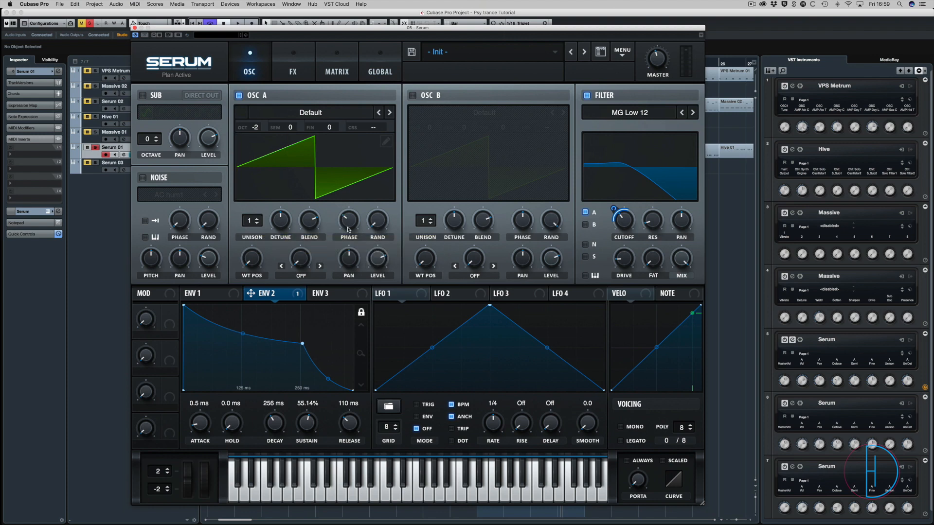
# Readjust oscillator A's start phase and listen to the attack in the playing loop.
pyautogui.moveTo(349, 223); pyautogui.dragTo(361, 218)
pyautogui.moveTo(351, 219); pyautogui.dragTo(337, 341)
pyautogui.press('space')
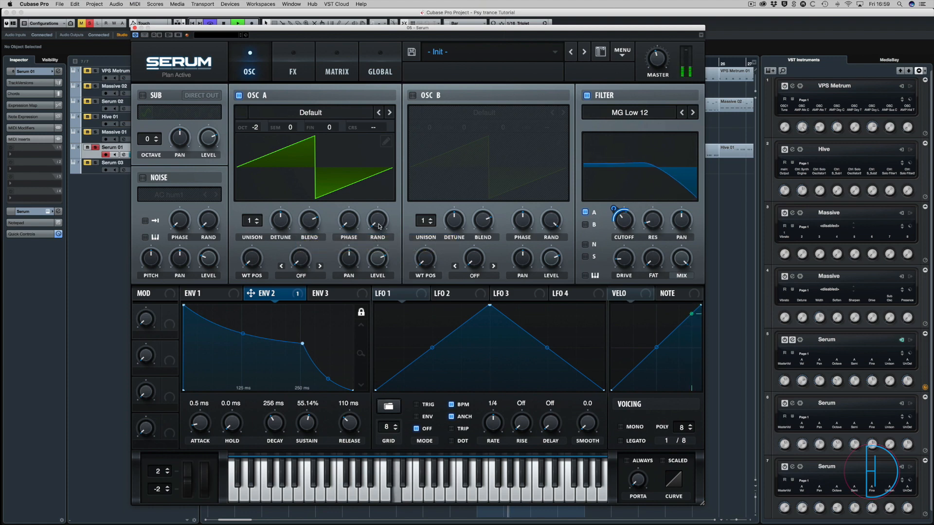
pyautogui.click(381, 226)
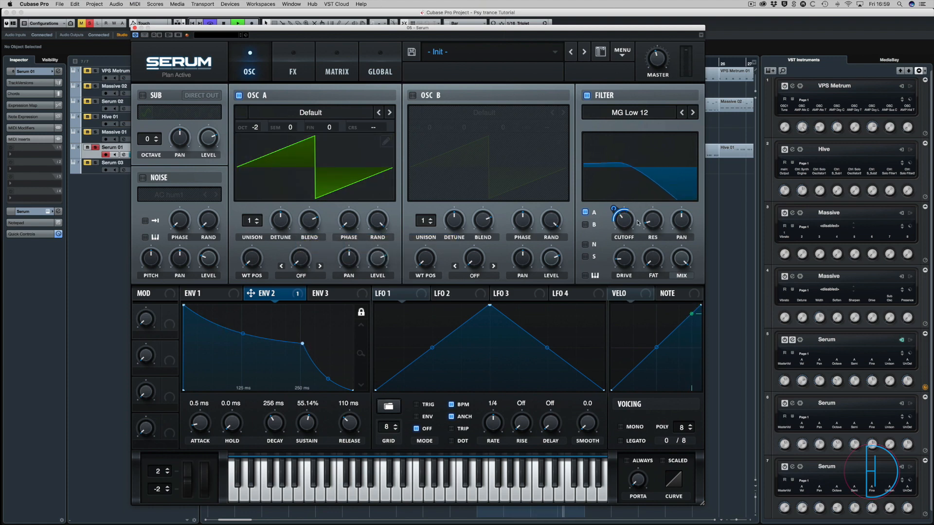
# Set Env 2's modulation of the filter cutoff to 39, deepen its decay curve, and set its sustain to 46.28%.
pyautogui.moveTo(613, 208); pyautogui.dragTo(620, 222)
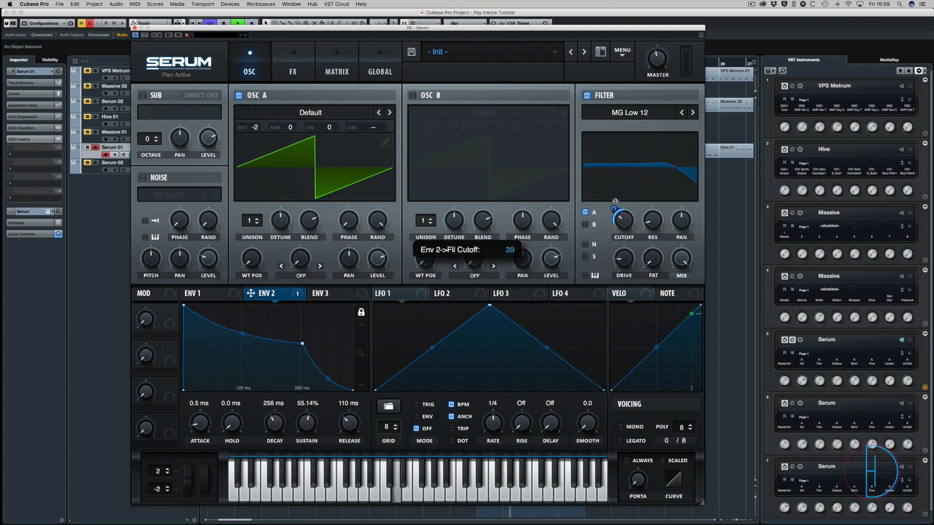
pyautogui.moveTo(243, 333); pyautogui.dragTo(243, 342)
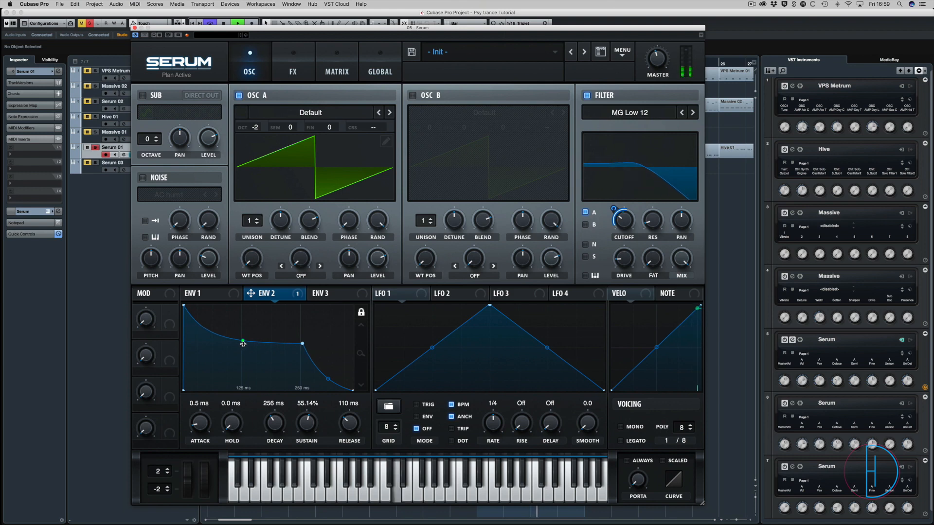
pyautogui.moveTo(303, 343); pyautogui.dragTo(303, 350)
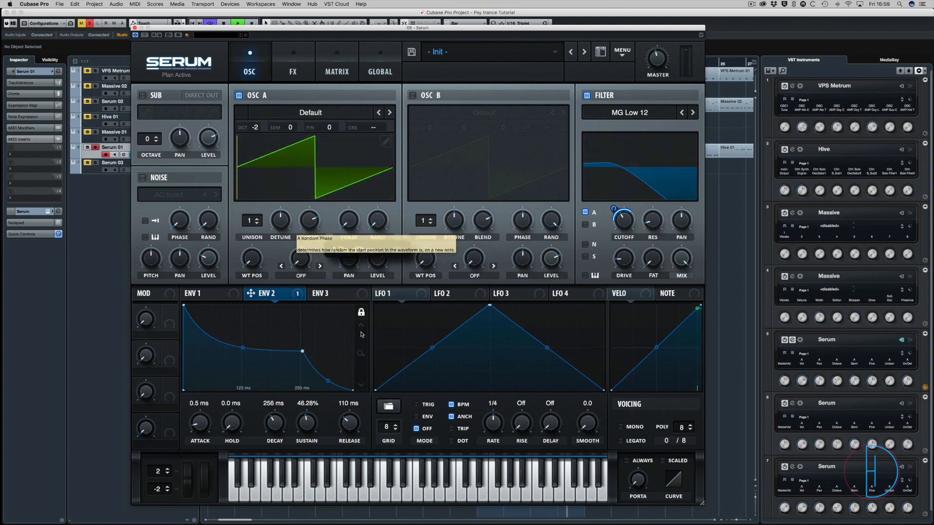
pyautogui.press('space')
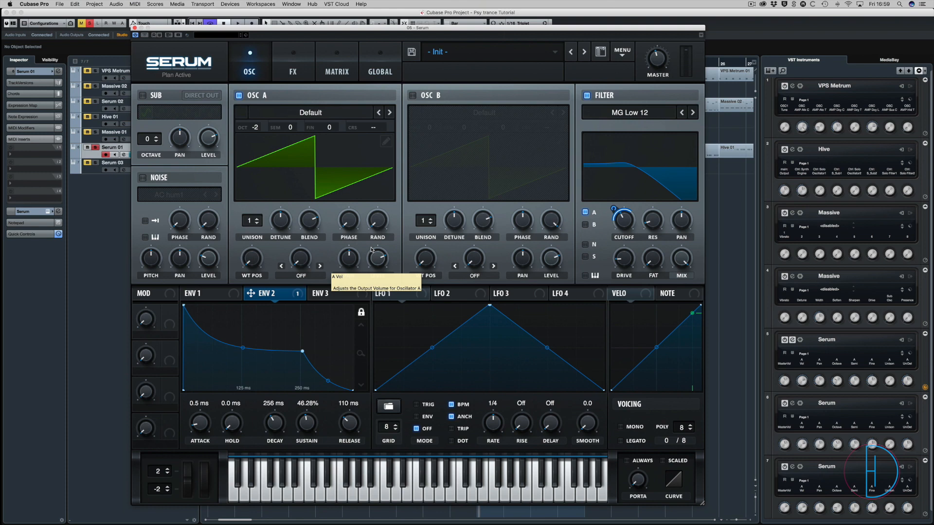
# Shape Env 1 with a 274 ms decay, -11.4 dB sustain, 100 ms release and a deeper decay curve, and play the loop.
pyautogui.click(204, 294)
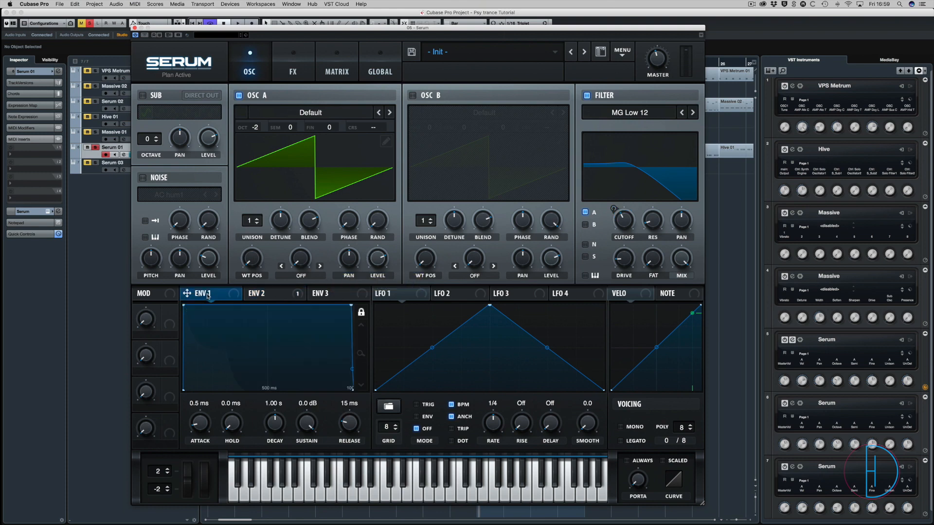
pyautogui.moveTo(351, 306); pyautogui.dragTo(287, 346)
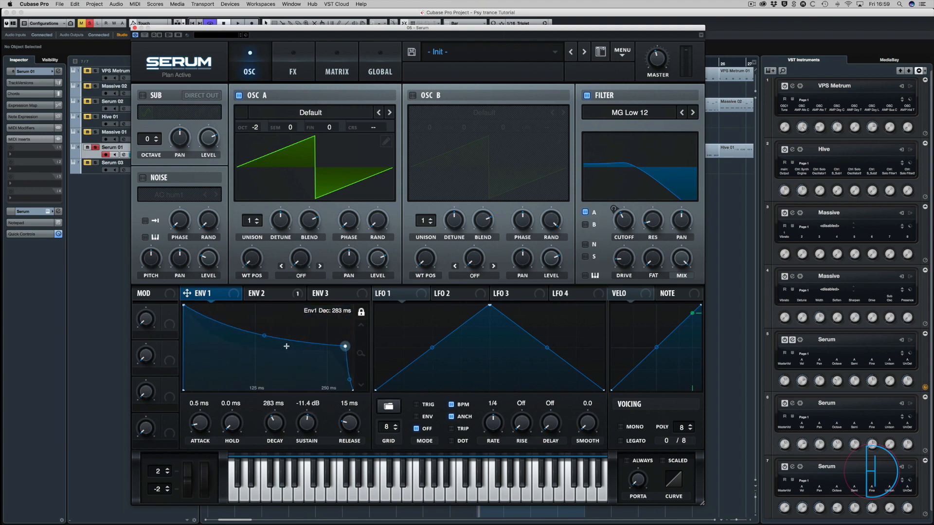
pyautogui.moveTo(346, 432); pyautogui.dragTo(354, 422)
pyautogui.moveTo(330, 380); pyautogui.dragTo(336, 366)
pyautogui.moveTo(246, 336); pyautogui.dragTo(242, 348)
pyautogui.press('space')
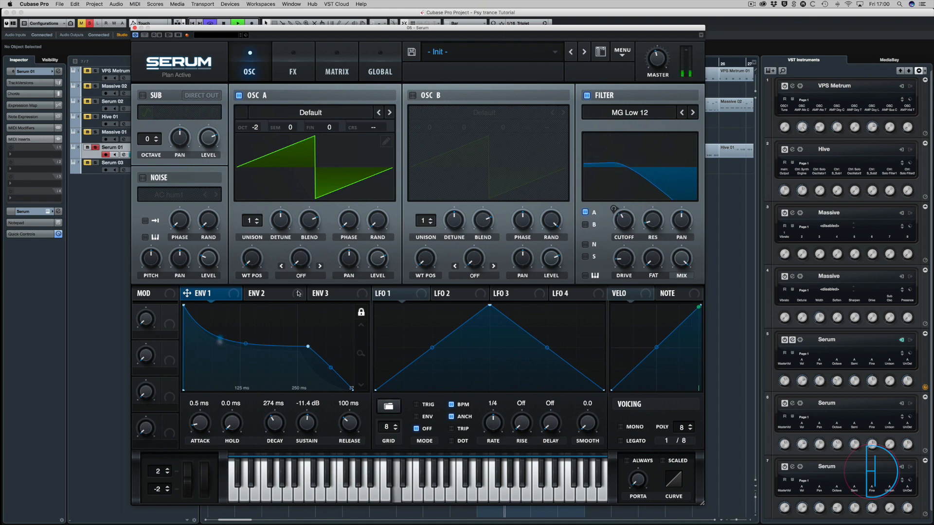
# Change the filter type to MG Low 24 and set Env 2's decay to 250 ms and sustain to 60.65%.
pyautogui.click(258, 294)
pyautogui.click(637, 114)
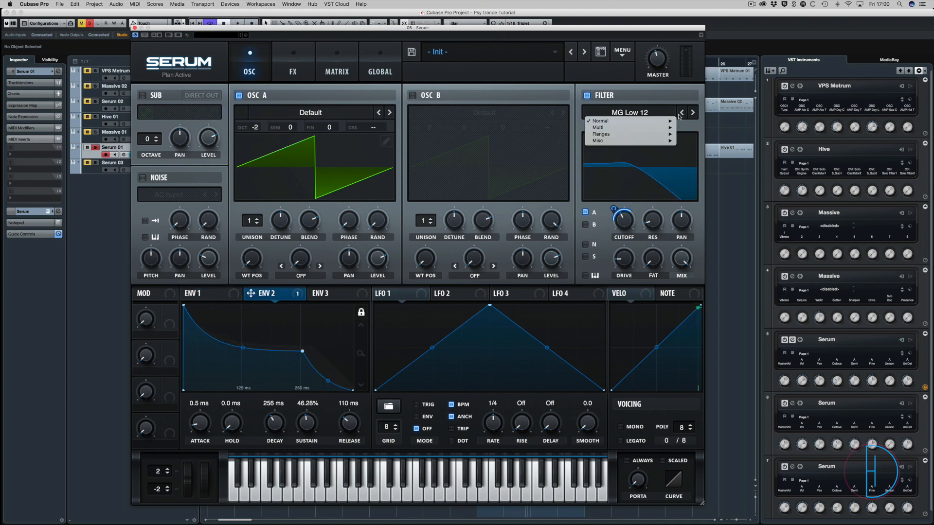
pyautogui.moveTo(666, 120)
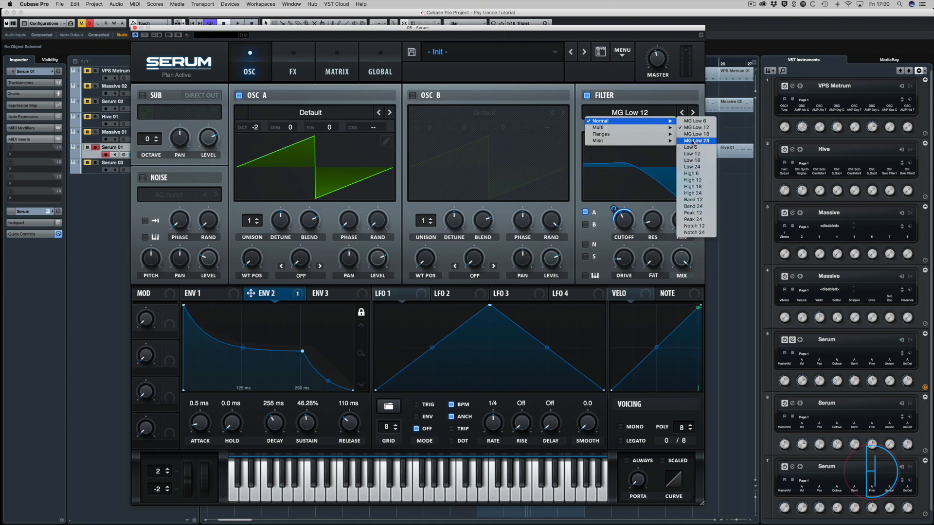
pyautogui.click(693, 140)
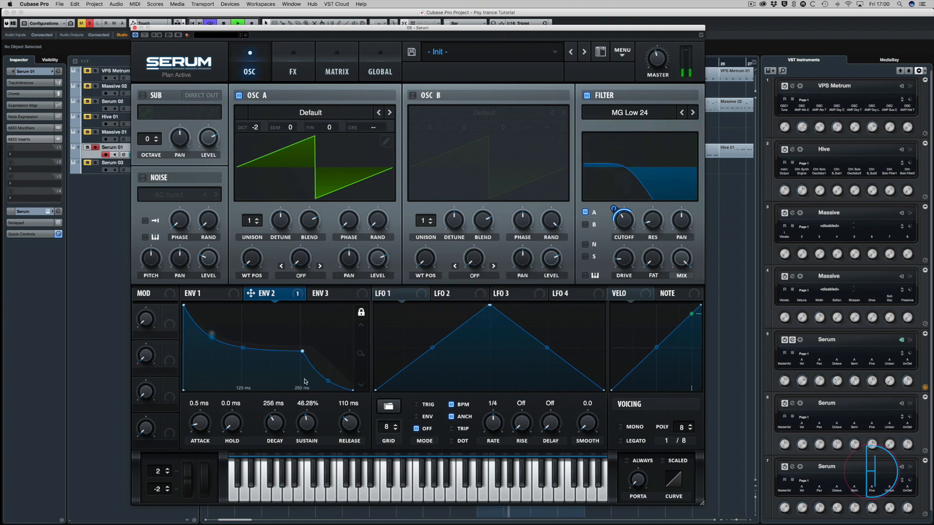
pyautogui.moveTo(302, 351); pyautogui.dragTo(300, 339)
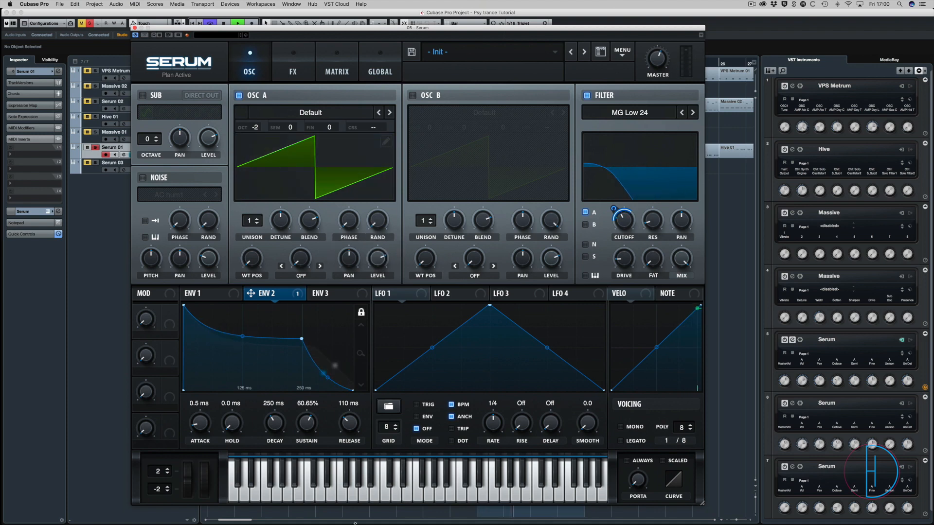
# Turn oscillator A's random phase fully down while listening to the playing loop.
pyautogui.press('space')
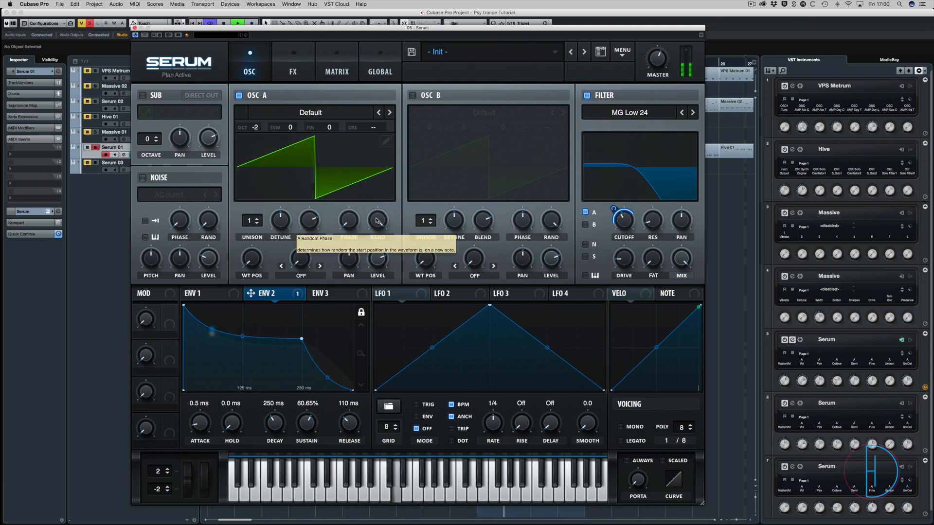
pyautogui.moveTo(376, 221); pyautogui.dragTo(375, 365)
pyautogui.press('space')
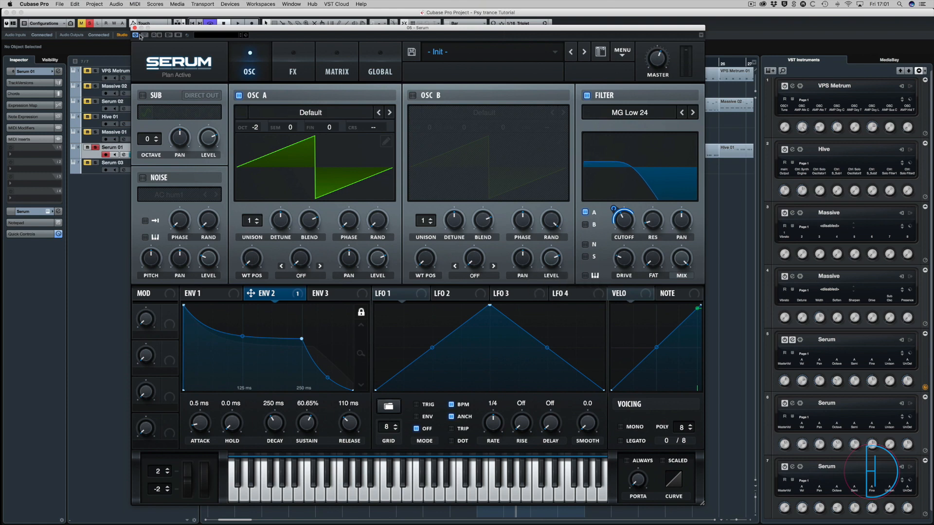
# Add the Delay effect with its feedback turned down, a reduced mix, and its filter set to frequency 7365 and Q 4.9.
pyautogui.click(293, 61)
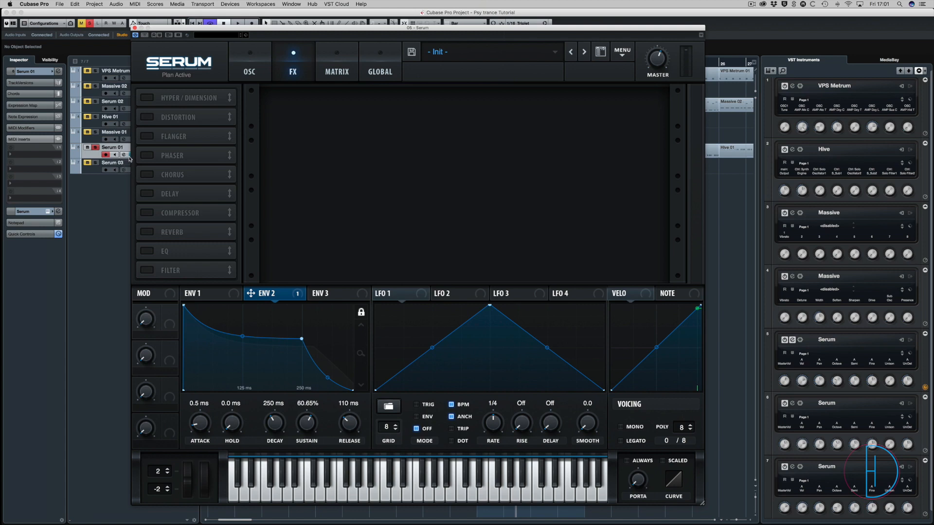
pyautogui.click(148, 194)
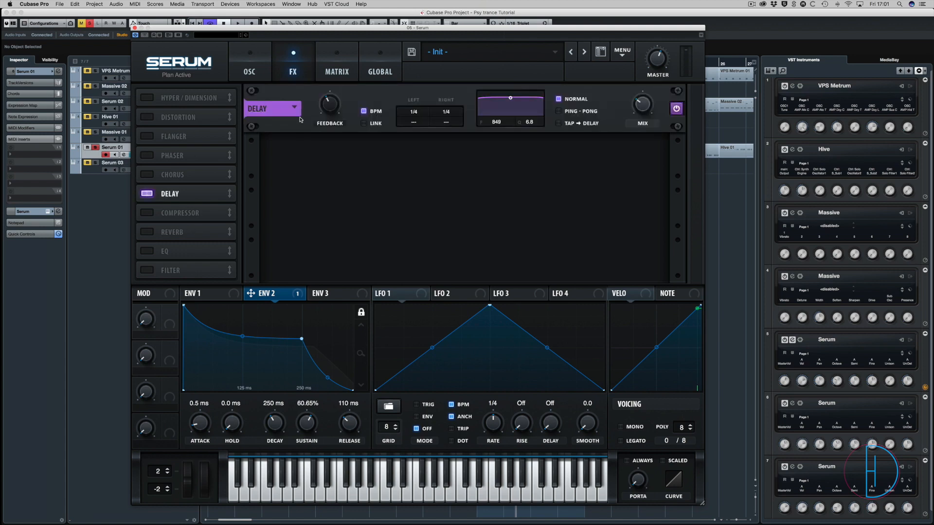
pyautogui.moveTo(329, 104); pyautogui.dragTo(330, 128)
pyautogui.moveTo(641, 108); pyautogui.dragTo(639, 121)
pyautogui.moveTo(530, 123); pyautogui.dragTo(459, 156)
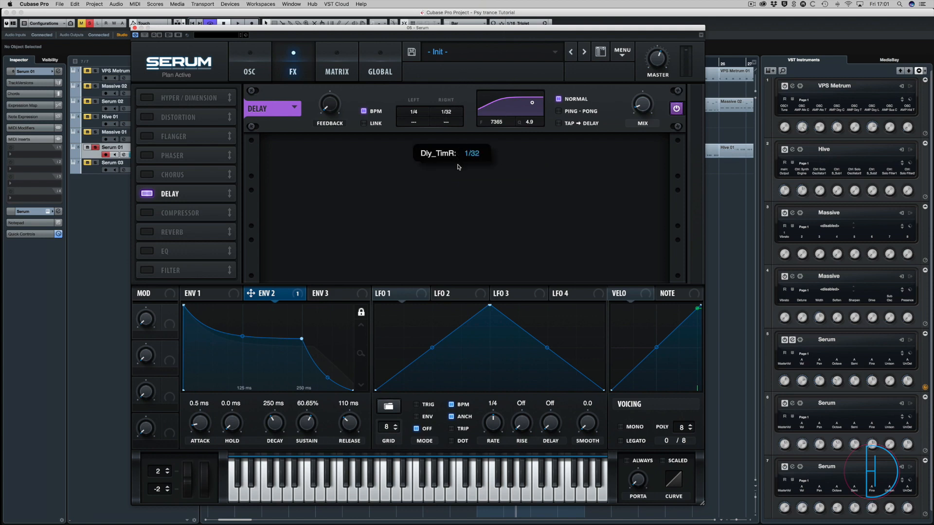
# Set the delay's left and right times to 1/64 triplets and play the loop.
pyautogui.click(415, 119)
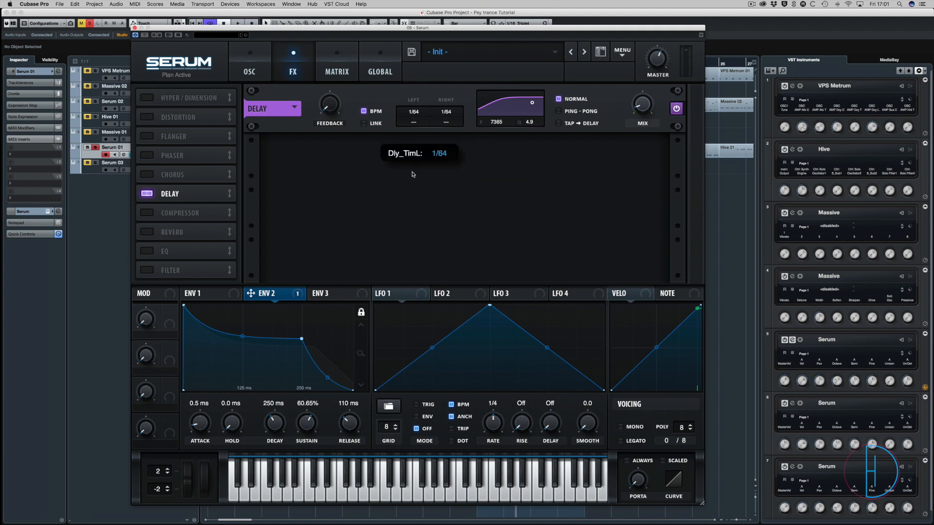
pyautogui.moveTo(415, 124); pyautogui.dragTo(428, 54)
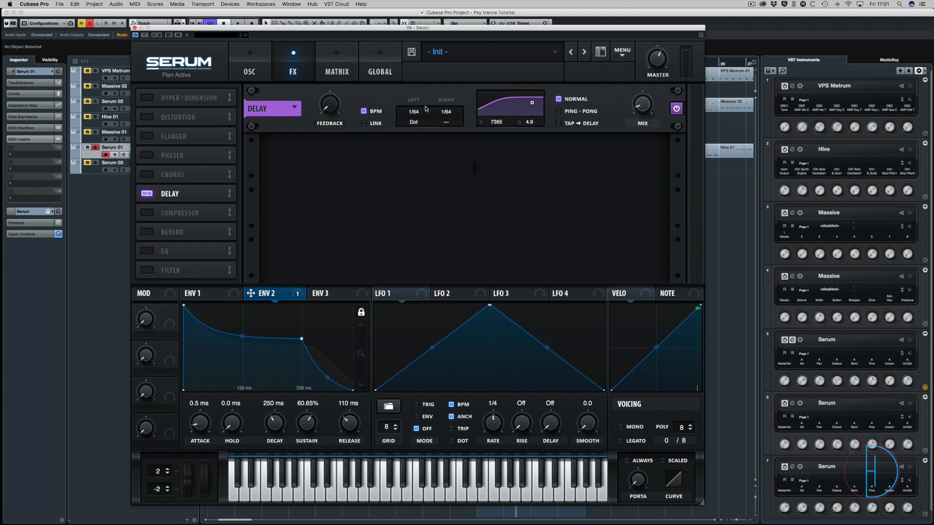
pyautogui.moveTo(422, 122); pyautogui.dragTo(455, 91)
pyautogui.press('space')
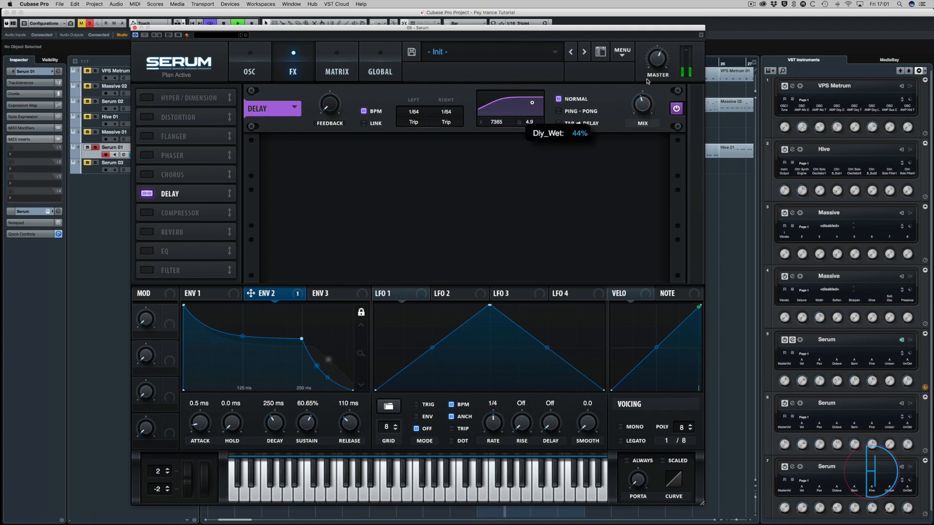
# Readjust the delay's mix and compare the bass with the delay bypassed and re-enabled.
pyautogui.moveTo(645, 105); pyautogui.dragTo(638, 127)
pyautogui.click(675, 108)
pyautogui.click(675, 109)
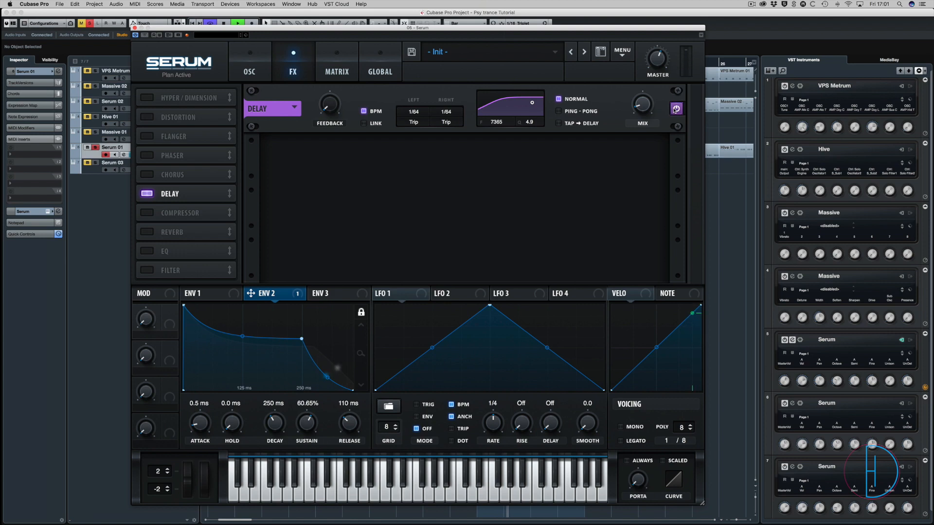
pyautogui.press('space')
# Move Delay to the start of the effects chain and add Hyper/Dimension with the Hyper mix at 8%.
pyautogui.moveTo(197, 196); pyautogui.dragTo(198, 99)
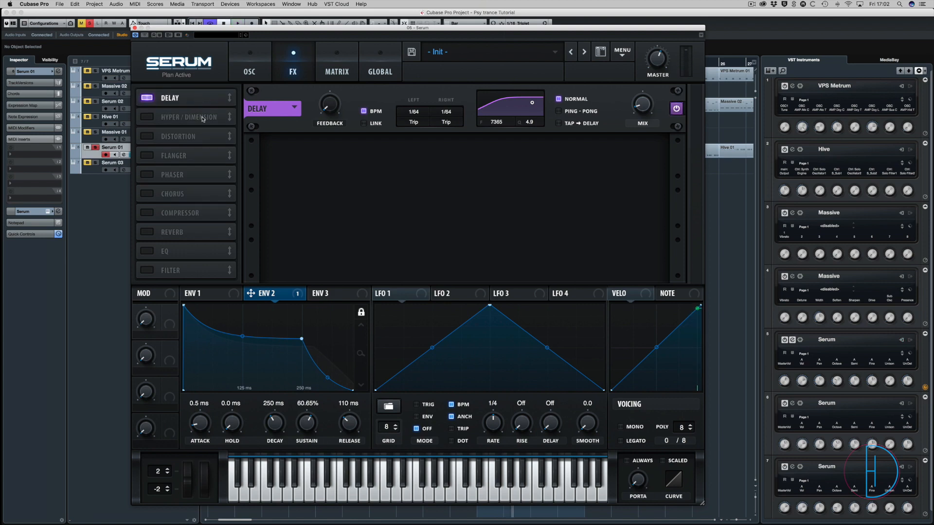
pyautogui.click(143, 117)
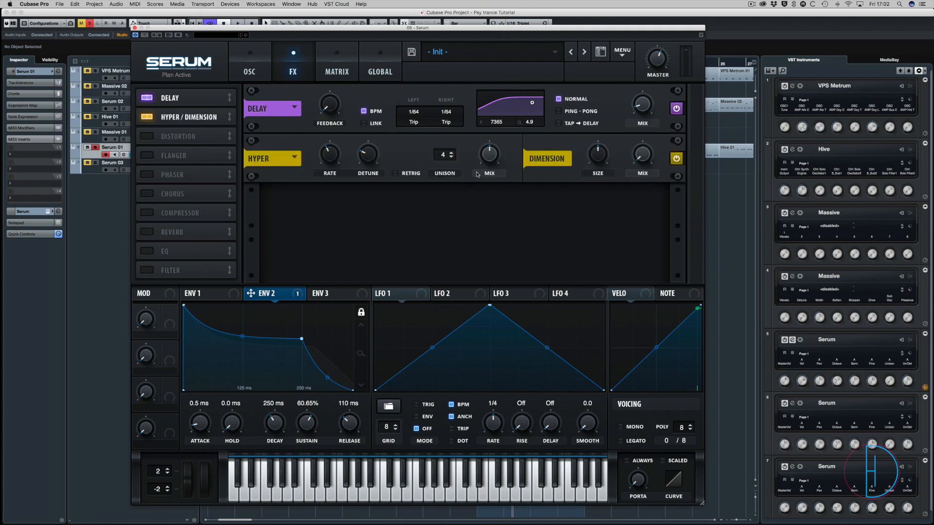
pyautogui.press('space')
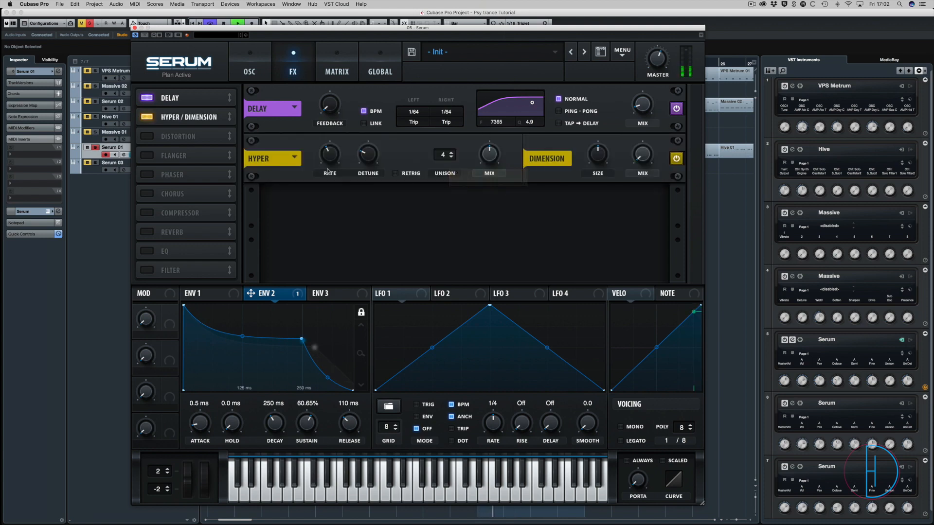
pyautogui.moveTo(482, 166); pyautogui.dragTo(485, 179)
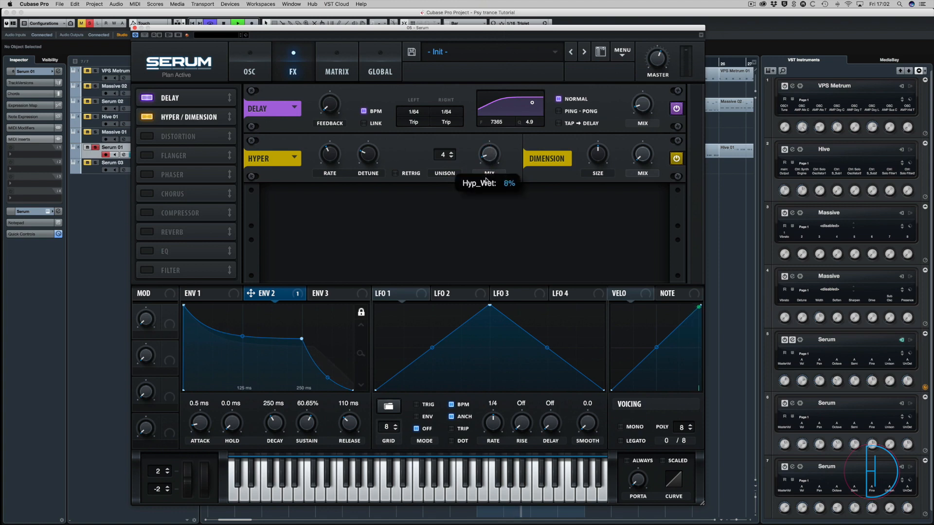
# Set the Hyper mix to 15% and compare the loop with Hyper/Dimension bypassed and re-enabled.
pyautogui.click(676, 159)
pyautogui.click(676, 159)
pyautogui.moveTo(489, 160); pyautogui.dragTo(489, 155)
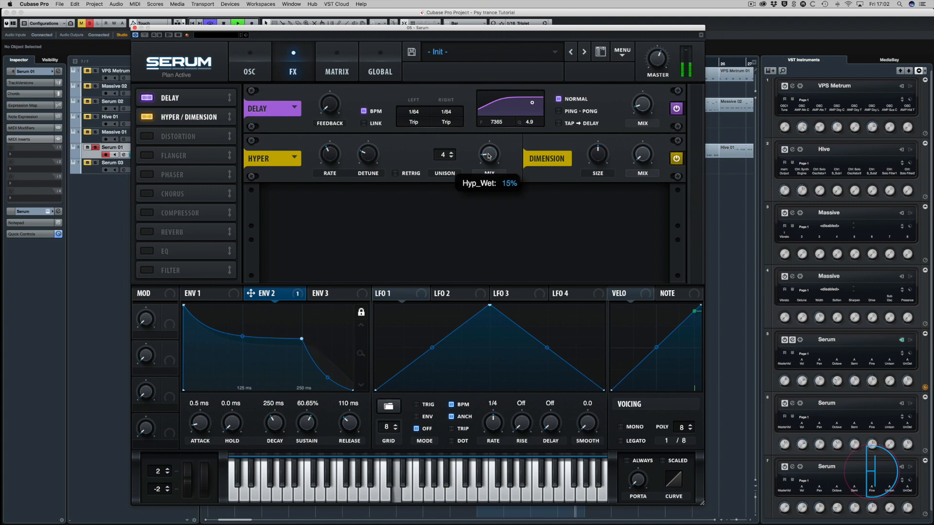
pyautogui.click(676, 161)
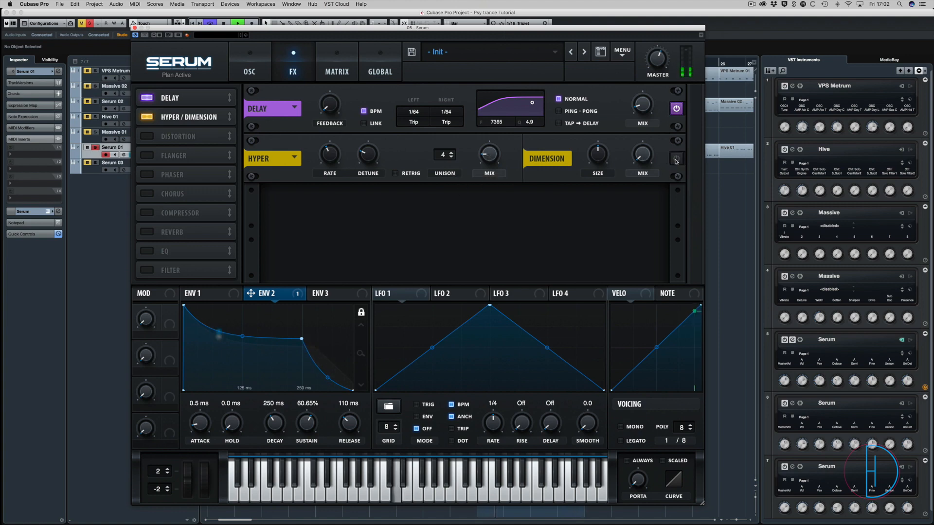
pyautogui.click(676, 161)
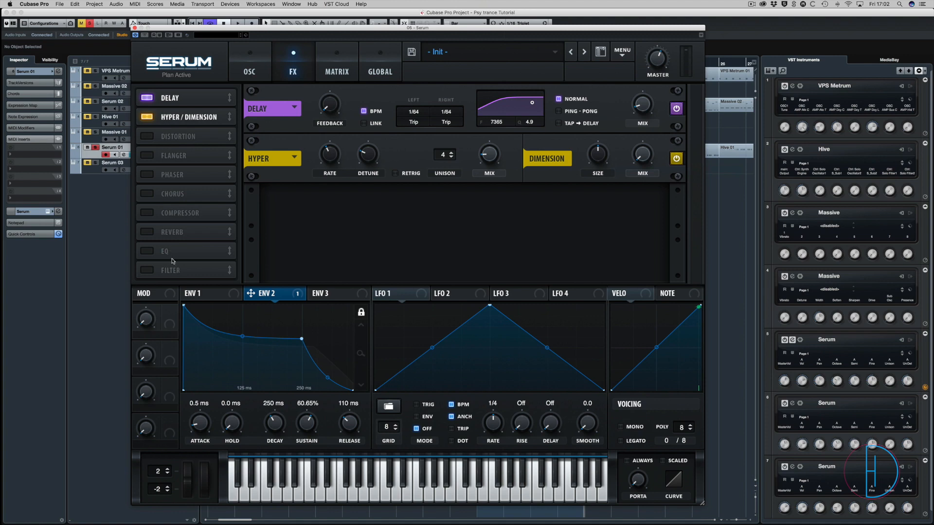
# Move the Compressor directly after Hyper/Dimension in the effects chain and enable it in Multiband mode.
pyautogui.click(157, 137)
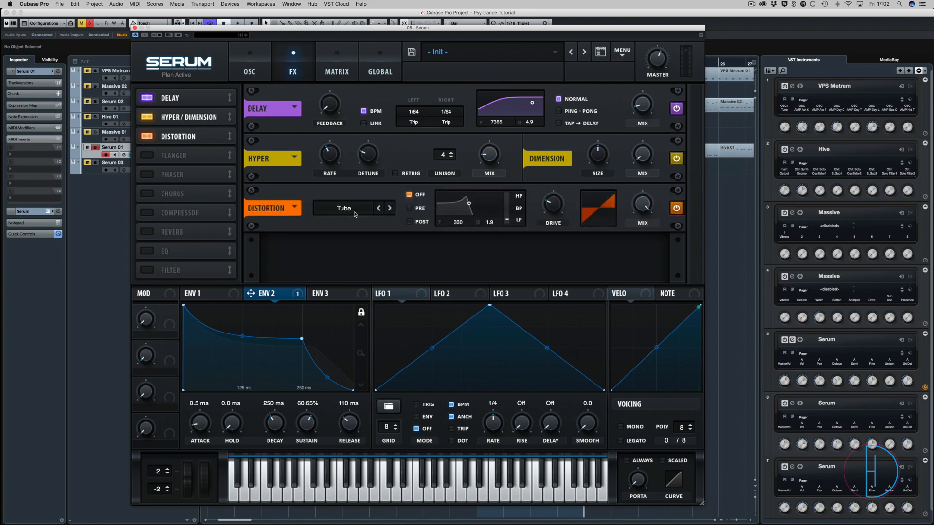
pyautogui.click(145, 139)
pyautogui.moveTo(186, 214); pyautogui.dragTo(152, 138)
pyautogui.click(152, 138)
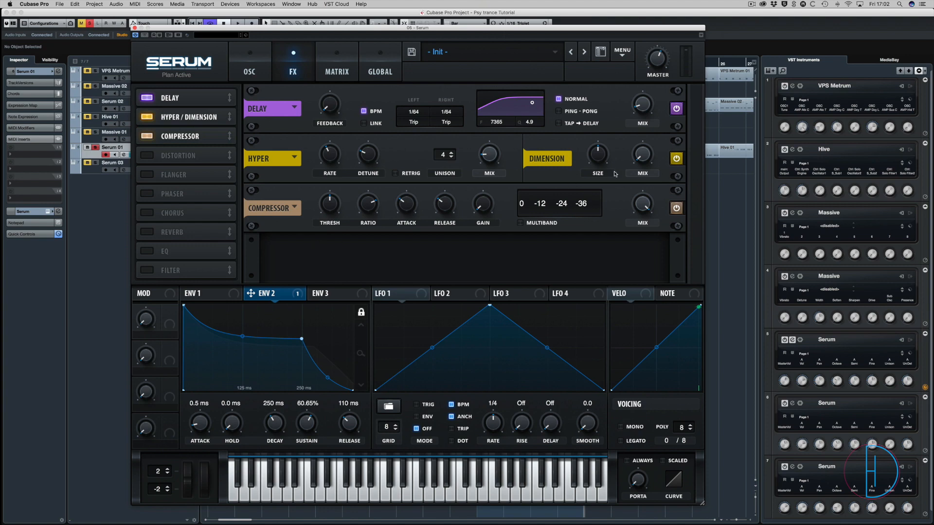
pyautogui.click(520, 224)
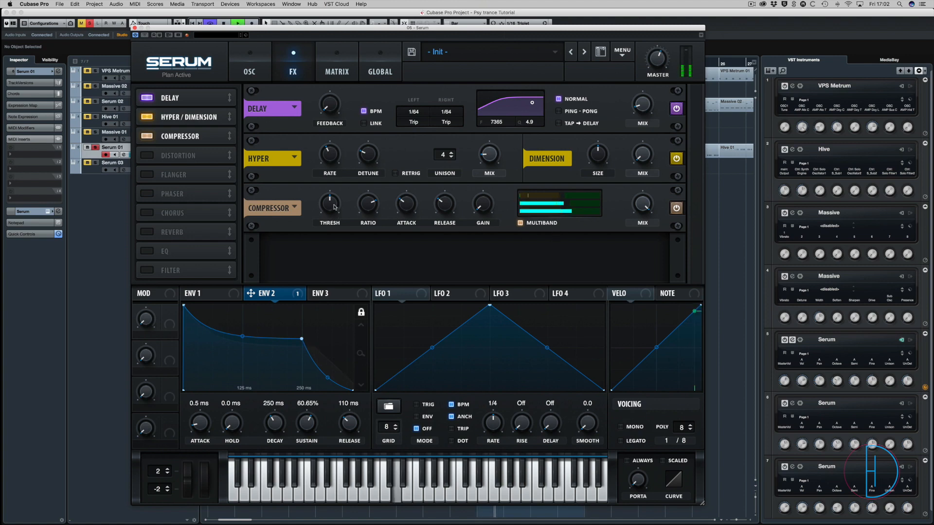
# Lower the compressor's threshold slightly, adjust its ratio and raise its gain while listening to the loop.
pyautogui.moveTo(330, 210)
pyautogui.moveTo(330, 210); pyautogui.dragTo(330, 213)
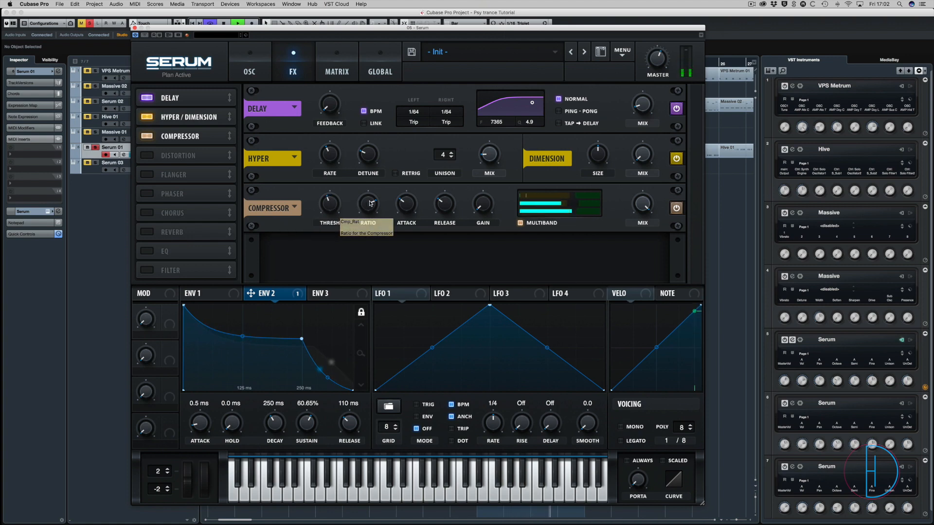
pyautogui.moveTo(370, 206)
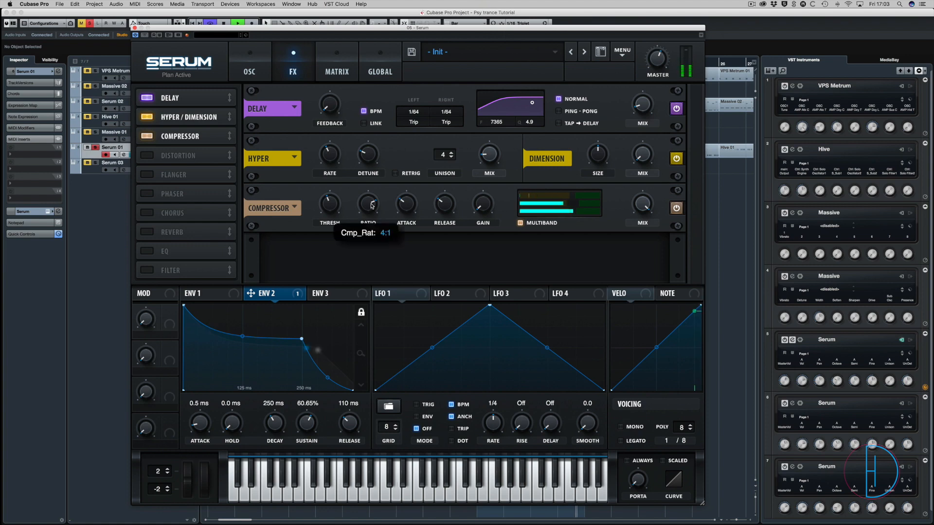
pyautogui.moveTo(371, 206); pyautogui.dragTo(371, 211)
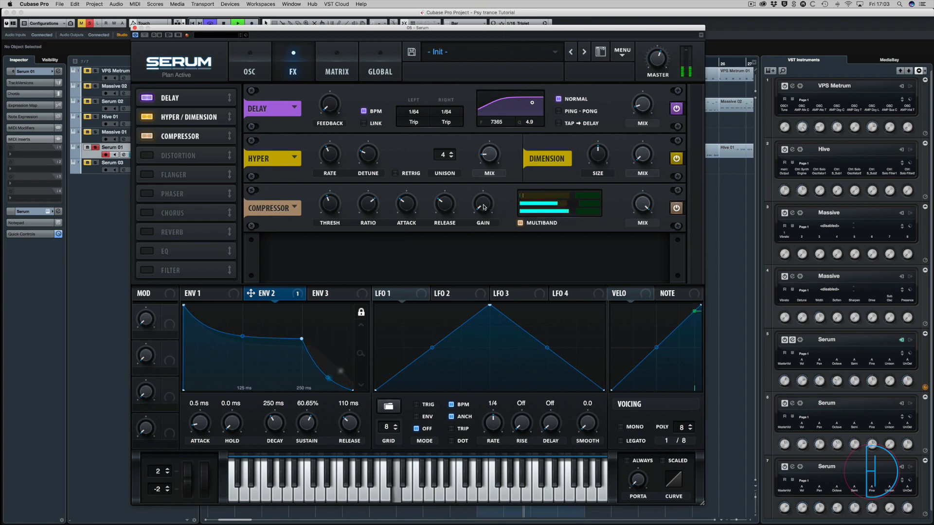
pyautogui.moveTo(483, 196)
pyautogui.press('space')
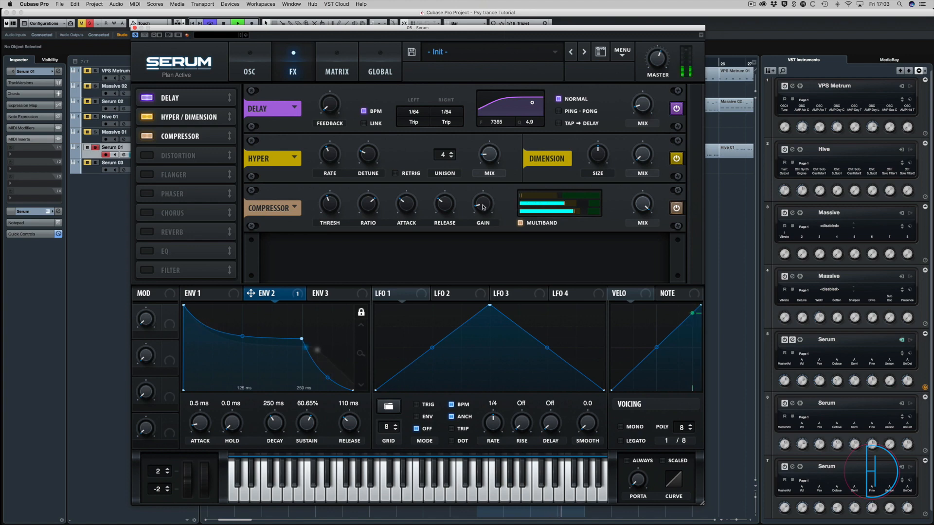
pyautogui.press('space')
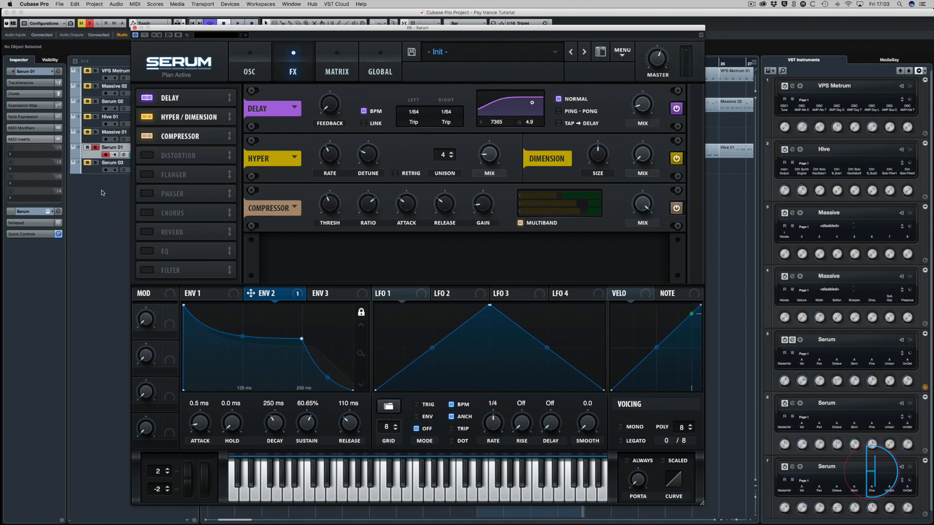
# Enable the Distortion and EQ effects and bring their controls into view.
pyautogui.click(147, 156)
pyautogui.click(147, 251)
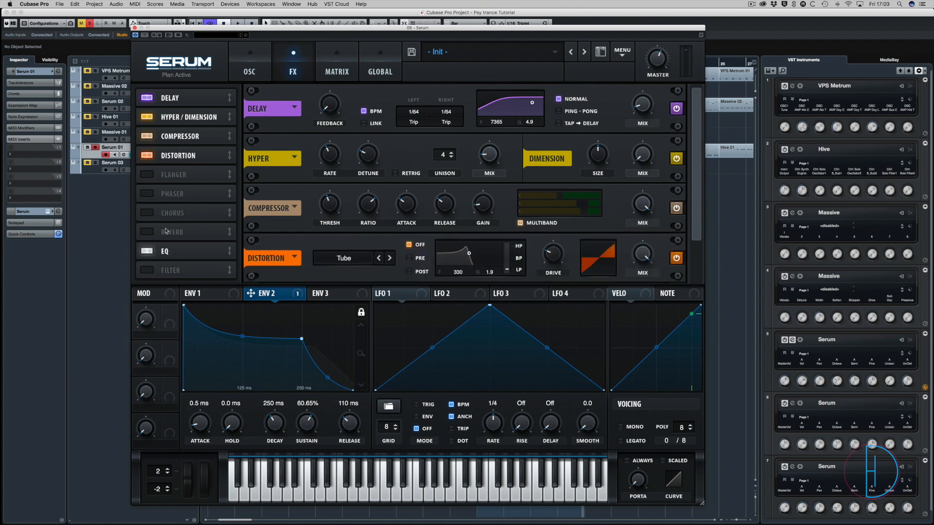
pyautogui.moveTo(370, 206); pyautogui.dragTo(368, 217)
pyautogui.moveTo(696, 187); pyautogui.dragTo(675, 273)
# Set the distortion type to Downsample and adjust its drive.
pyautogui.click(369, 213)
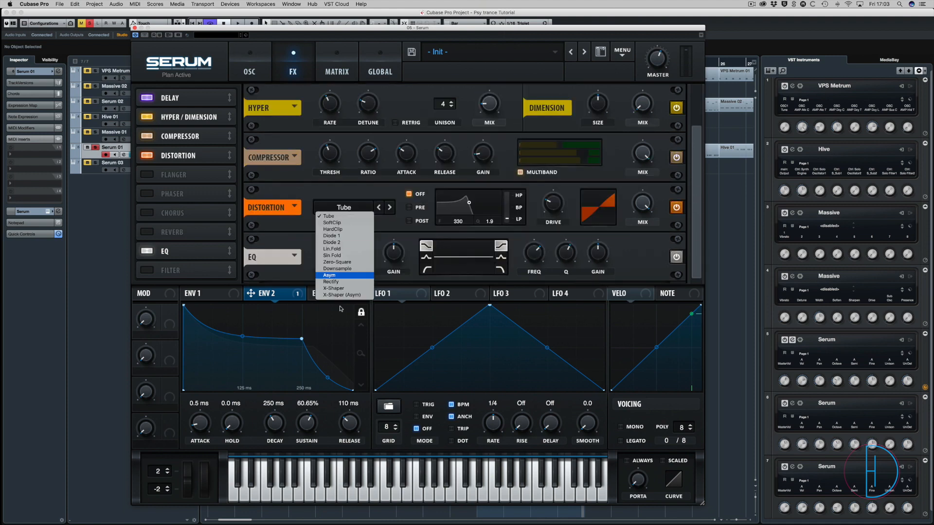
pyautogui.click(343, 266)
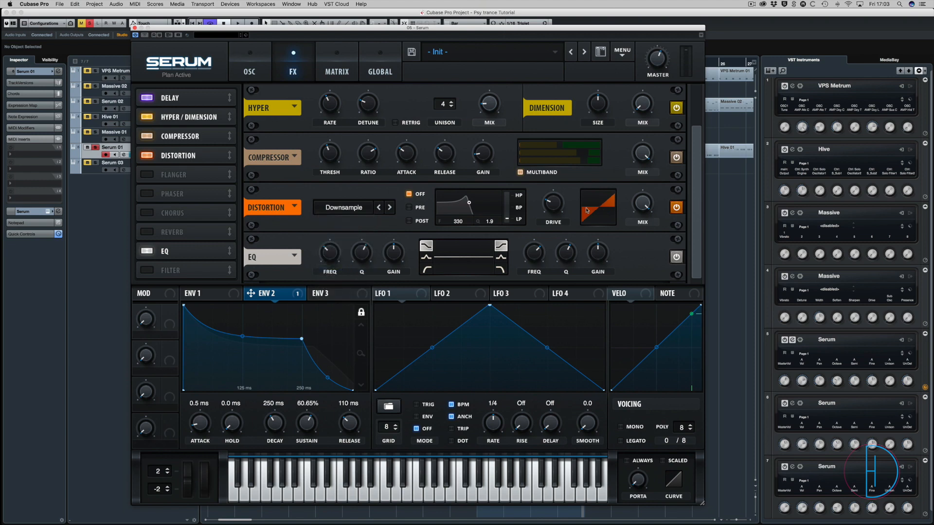
pyautogui.moveTo(558, 215); pyautogui.dragTo(557, 220)
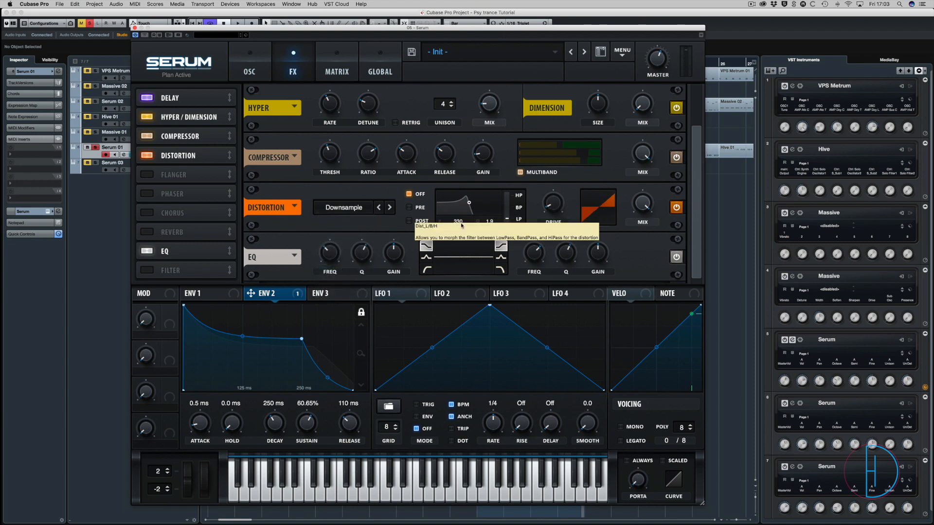
# Raise the distortion's drive to about 77% and lower its mix to about 9% while listening to the loop.
pyautogui.press('space')
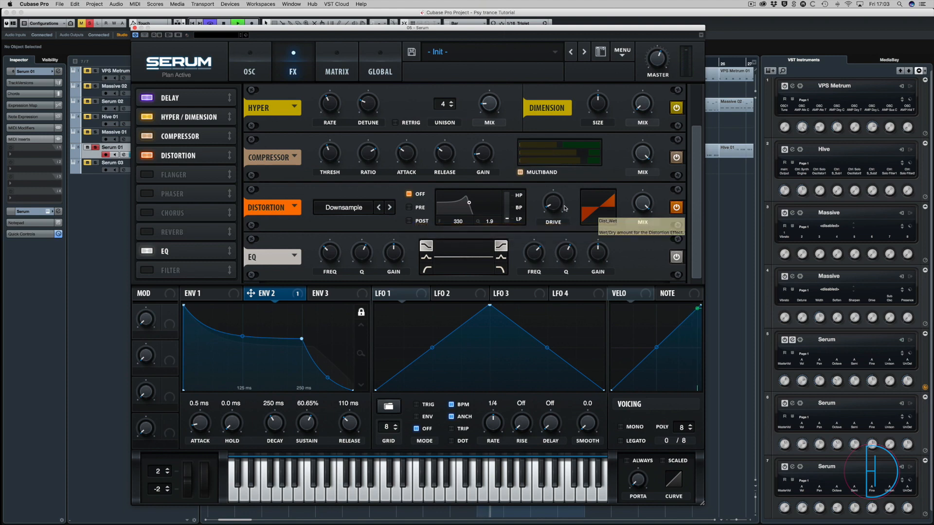
pyautogui.moveTo(553, 206); pyautogui.dragTo(560, 164)
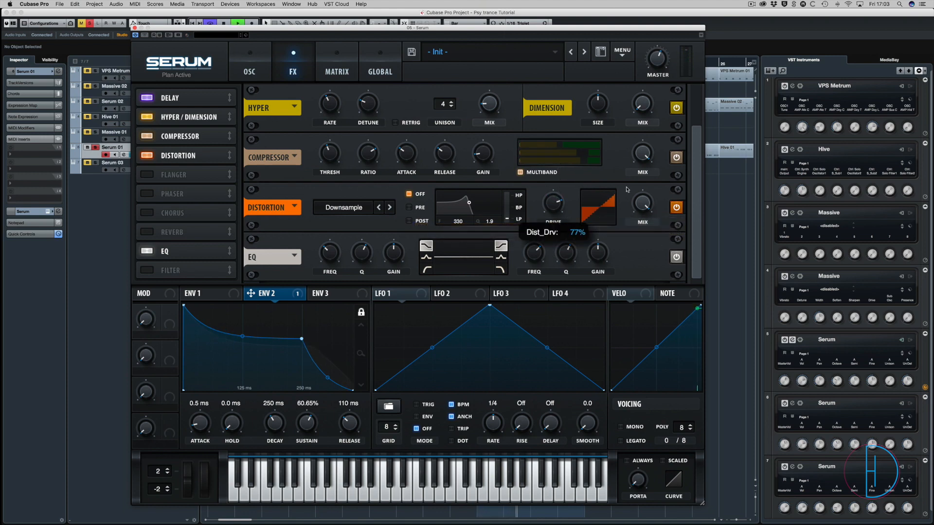
pyautogui.moveTo(642, 199); pyautogui.dragTo(641, 201)
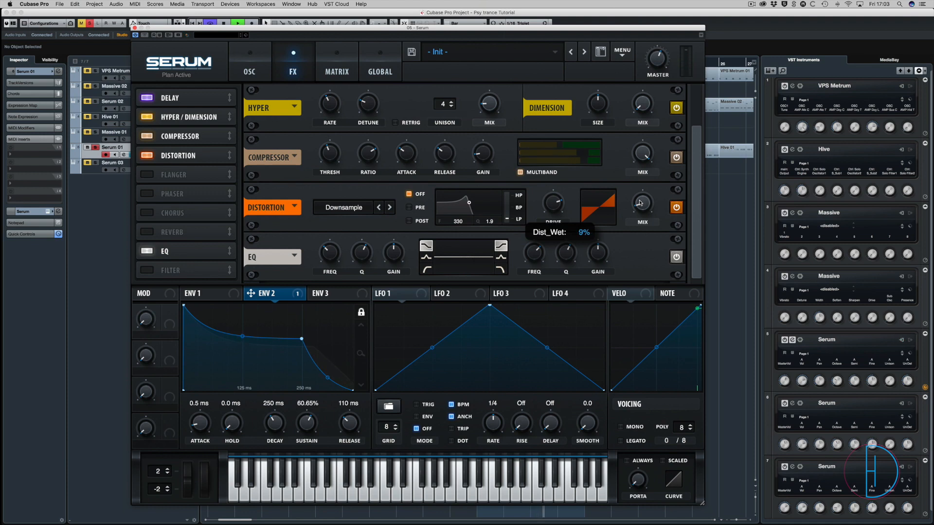
pyautogui.moveTo(560, 206); pyautogui.dragTo(561, 202)
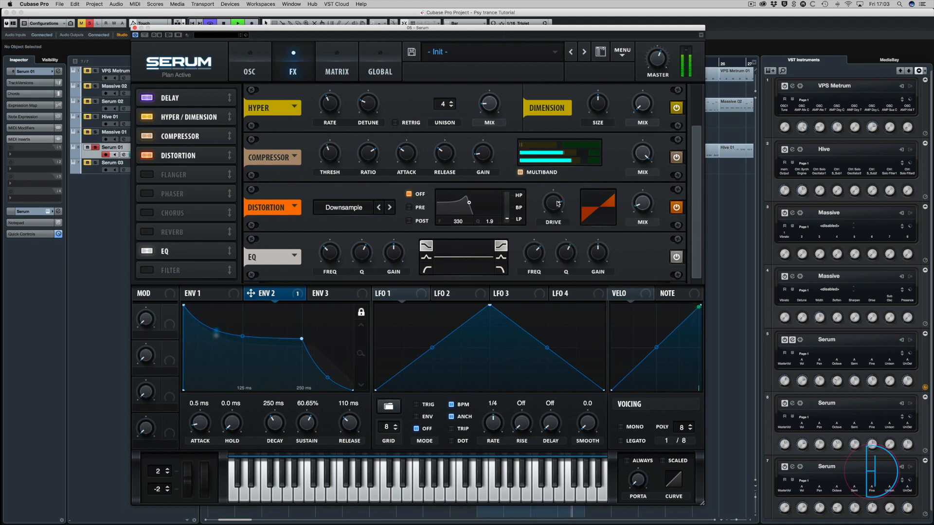
pyautogui.press('space')
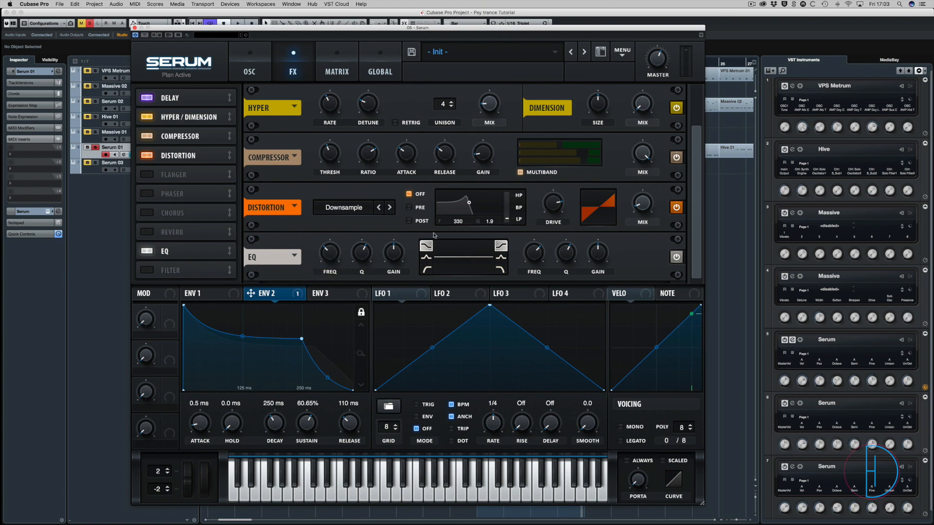
# Give the EQ's low band a slight gain boost.
pyautogui.doubleClick(394, 258)
pyautogui.moveTo(394, 258); pyautogui.dragTo(396, 254)
# Lower oscillator A's octave to -3 while auditioning the loop.
pyautogui.click(249, 63)
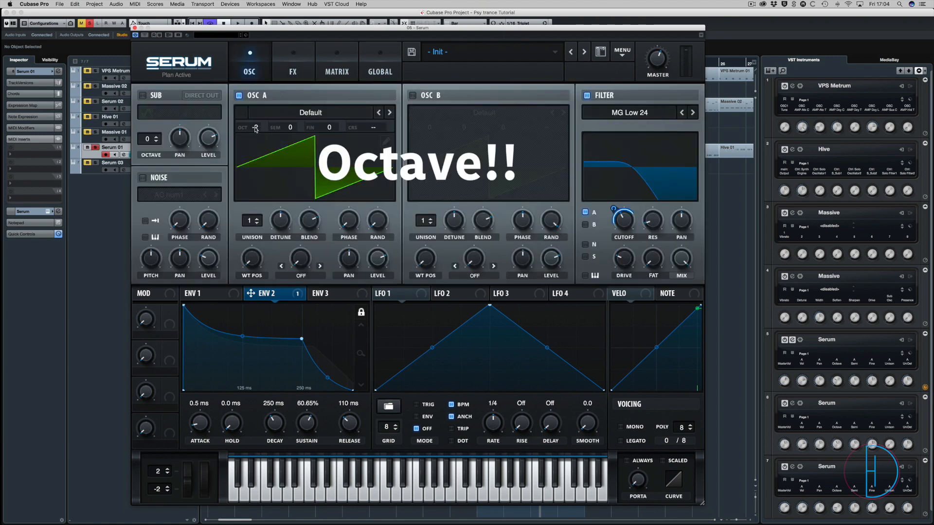
pyautogui.press('space')
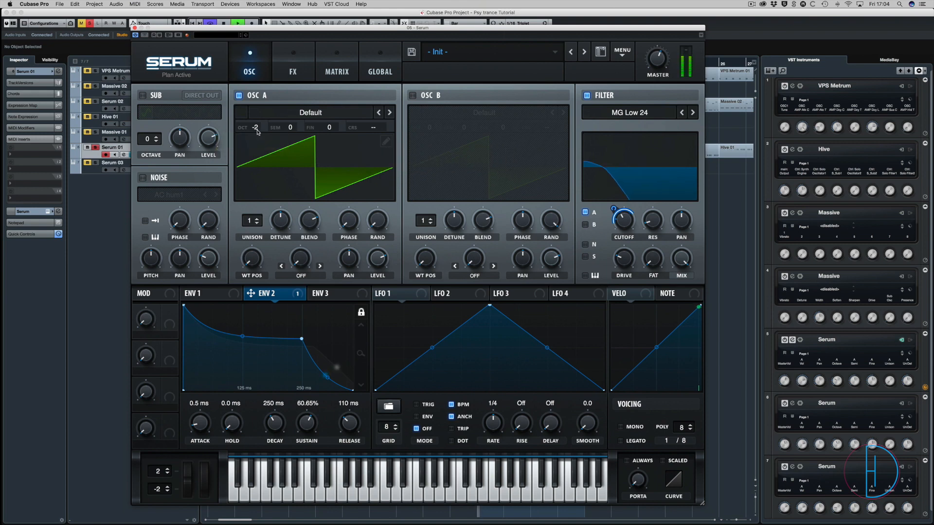
pyautogui.moveTo(256, 128); pyautogui.dragTo(257, 150)
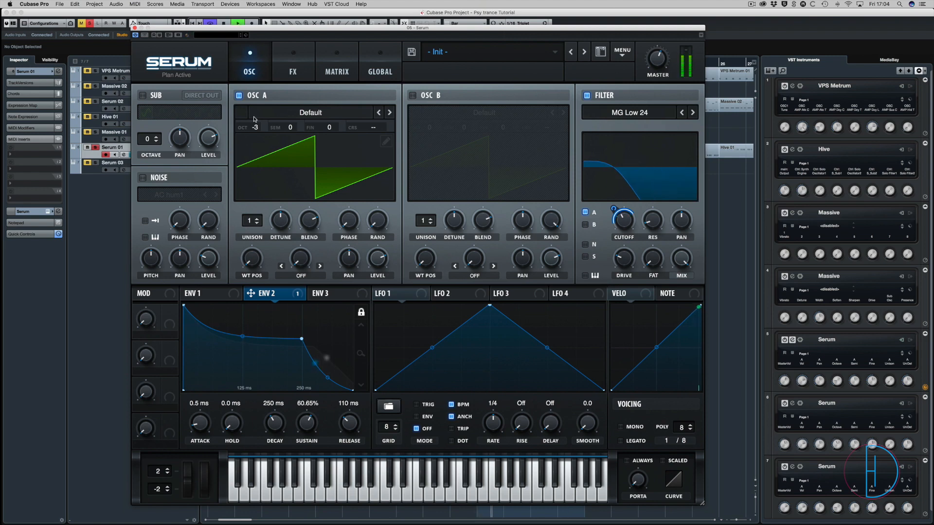
pyautogui.press('space')
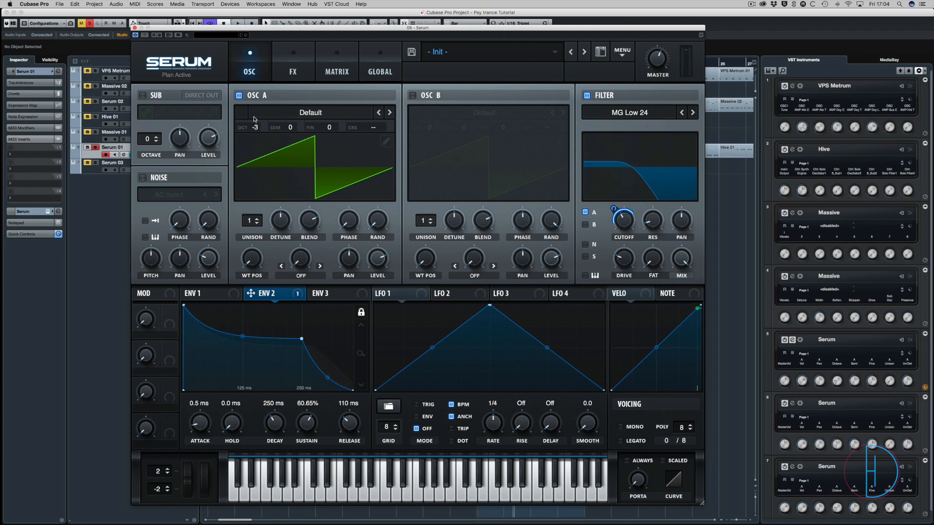
# Fine-tune the distortion's drive and lower its mix to about 7% while the loop plays.
pyautogui.click(285, 56)
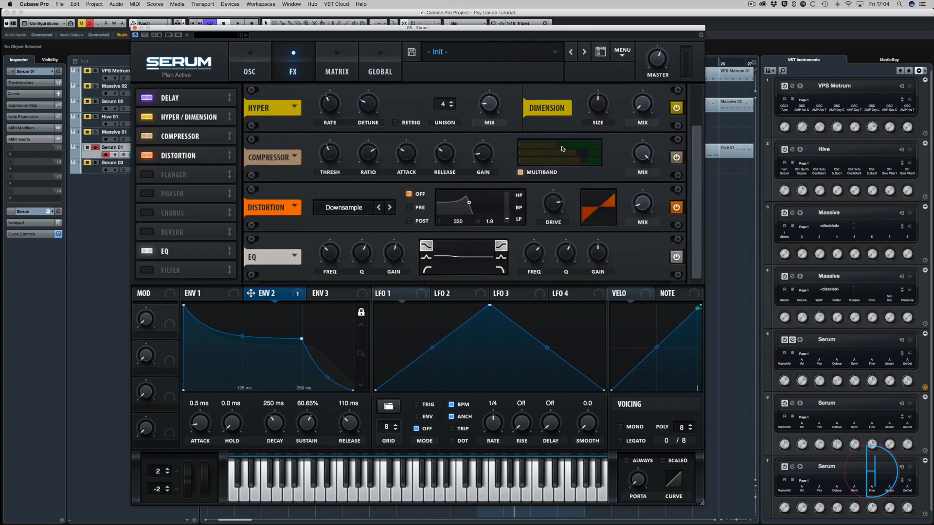
pyautogui.press('space')
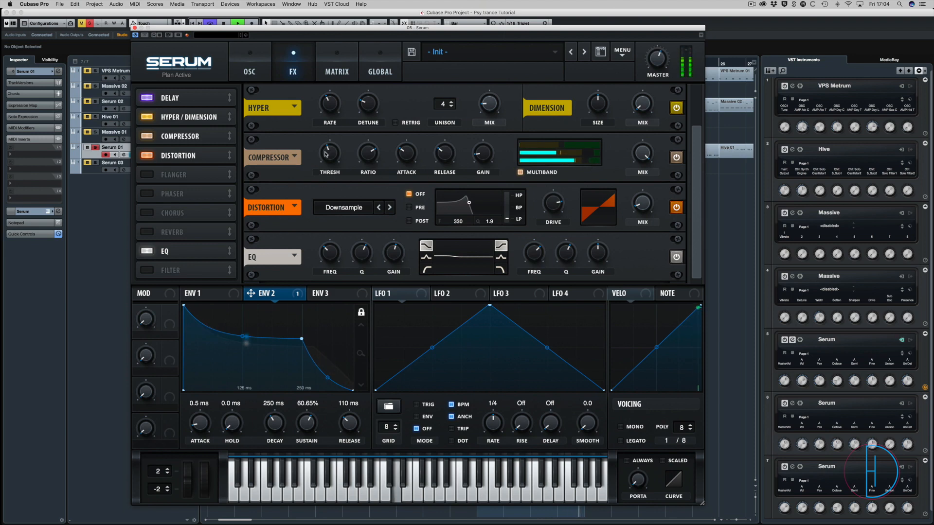
pyautogui.moveTo(325, 155)
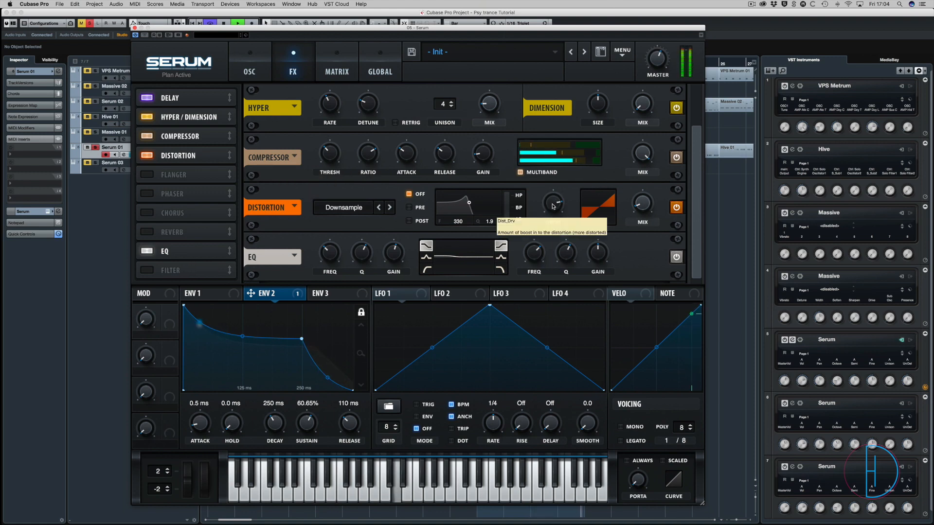
pyautogui.moveTo(555, 206); pyautogui.dragTo(557, 203)
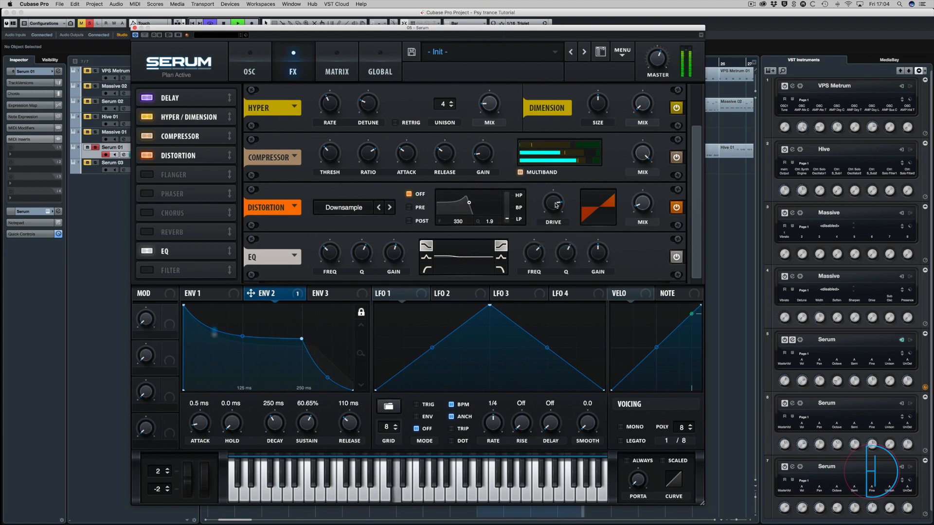
pyautogui.moveTo(640, 208)
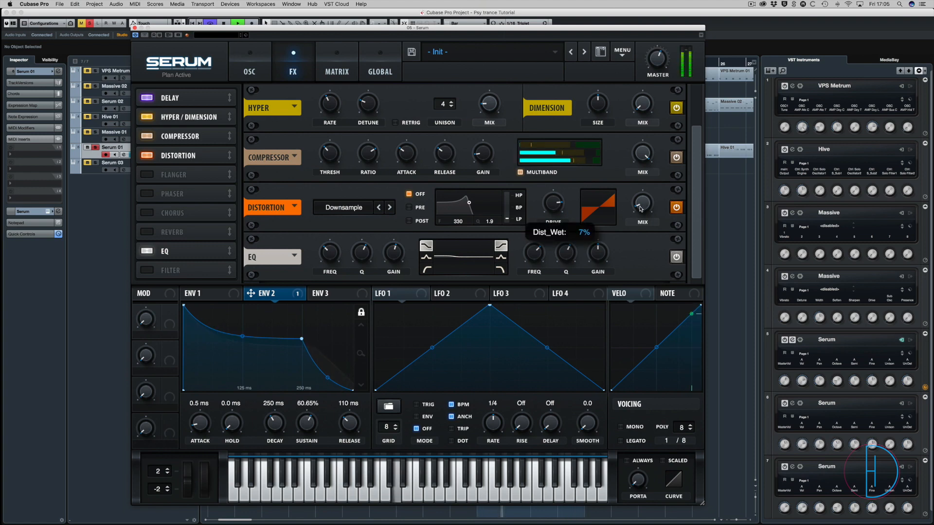
pyautogui.moveTo(640, 207); pyautogui.dragTo(639, 208)
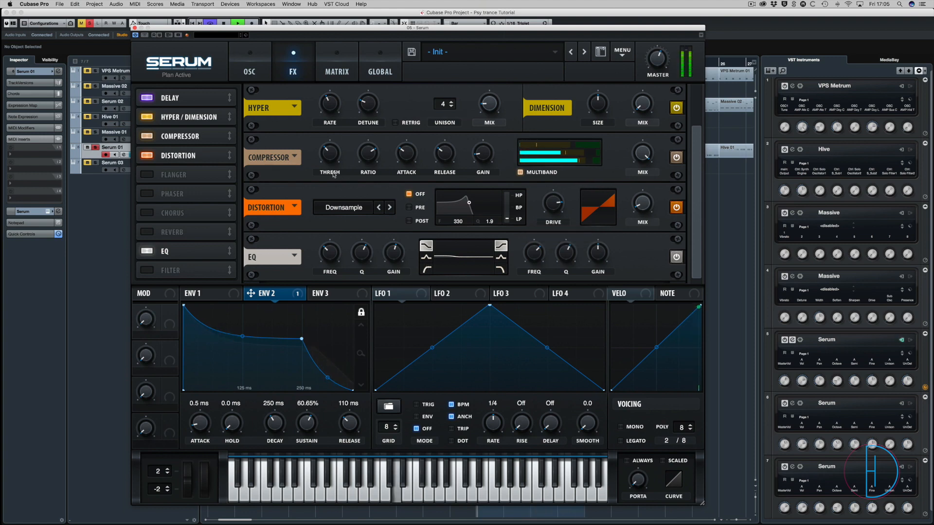
# Set the Hyper effect's mix to about 21% and audition it with the loop.
pyautogui.scroll(3, 514, 153)
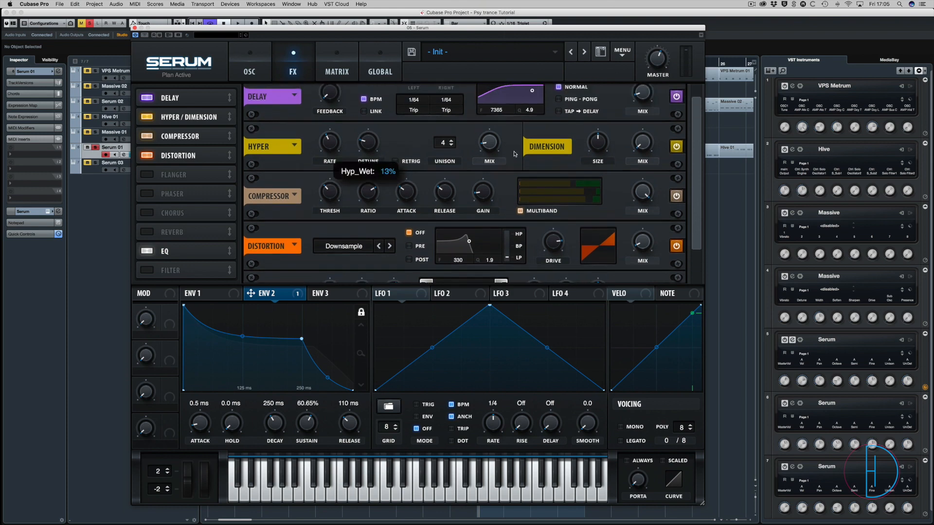
pyautogui.press('space')
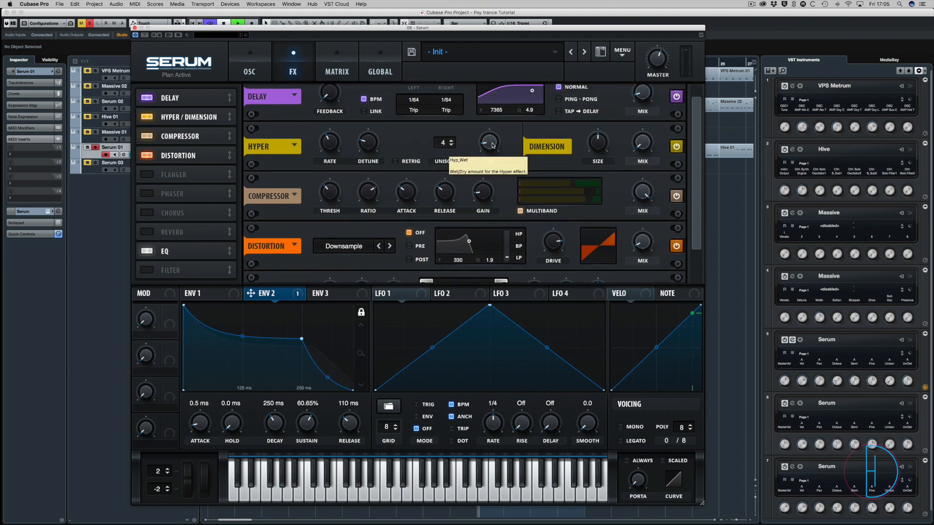
pyautogui.moveTo(493, 145)
pyautogui.mouseDown()
pyautogui.moveTo(492, 131)
pyautogui.moveTo(488, 156)
pyautogui.mouseUp()
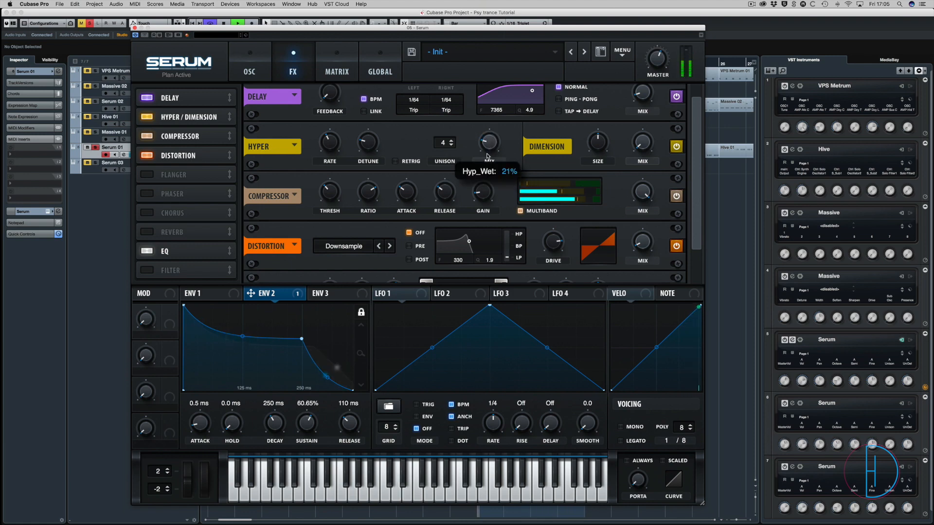
pyautogui.press('space')
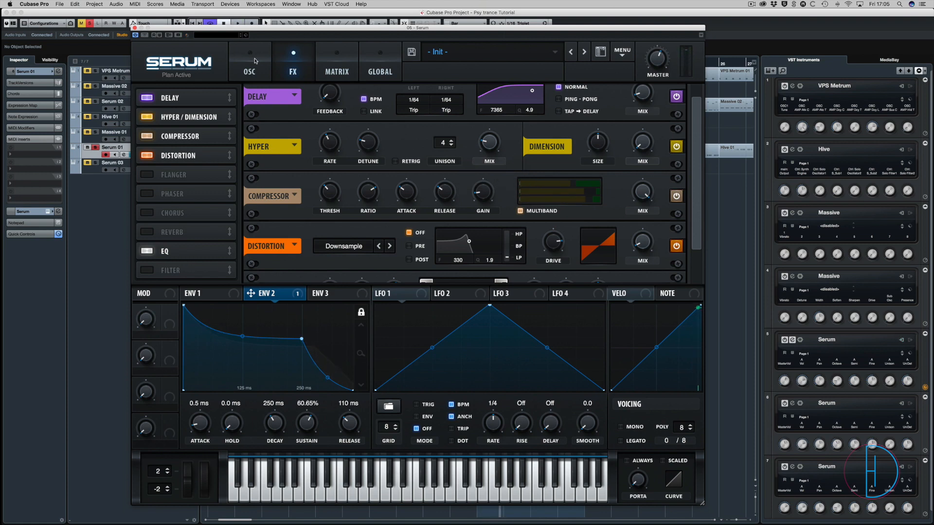
# Raise the filter's cutoff slightly and set its Fat amount to 27% while listening to the loop.
pyautogui.click(255, 61)
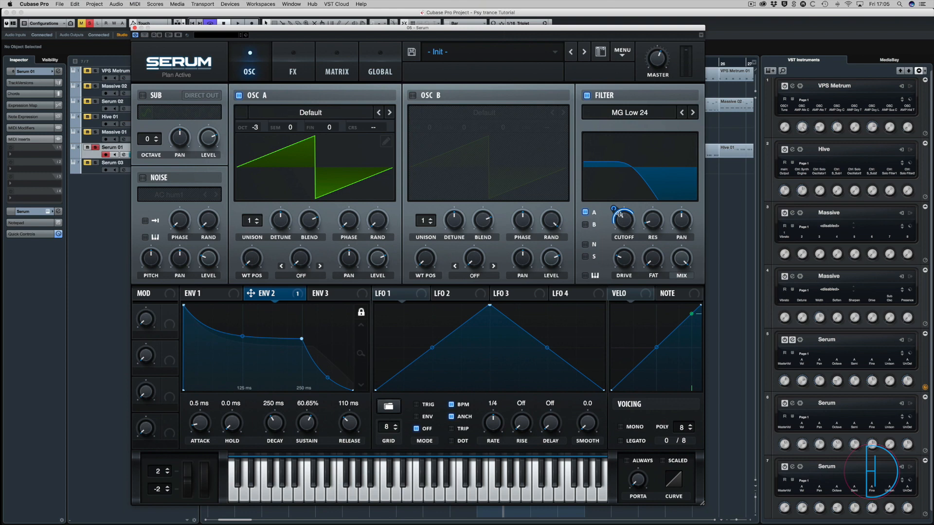
pyautogui.moveTo(626, 225); pyautogui.dragTo(627, 223)
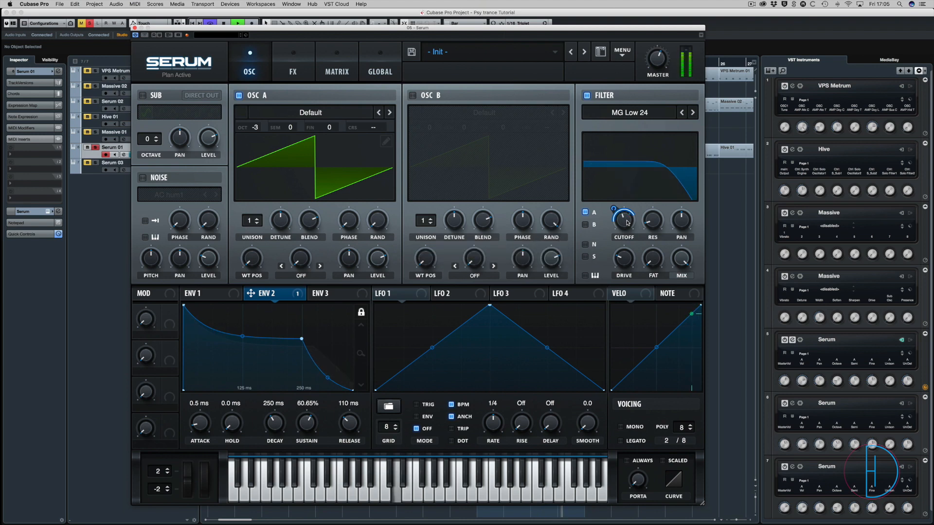
pyautogui.moveTo(653, 246)
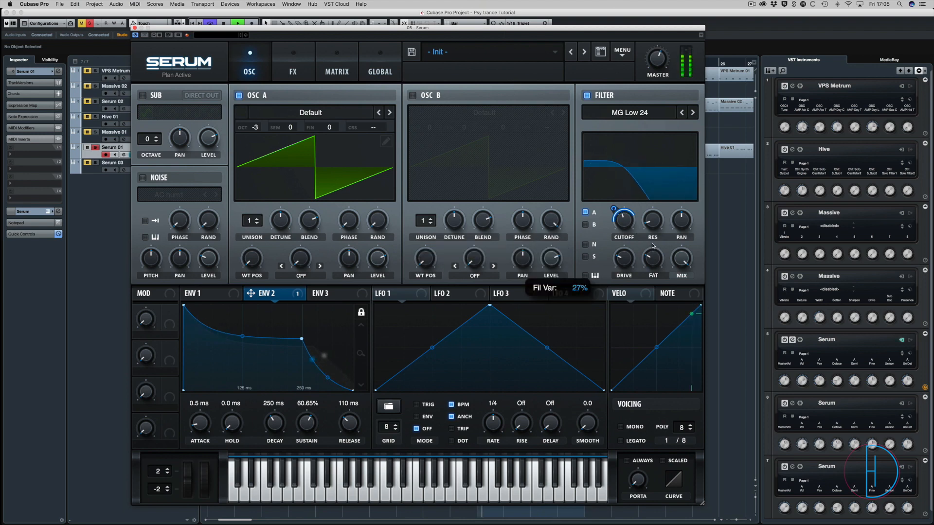
pyautogui.press('space')
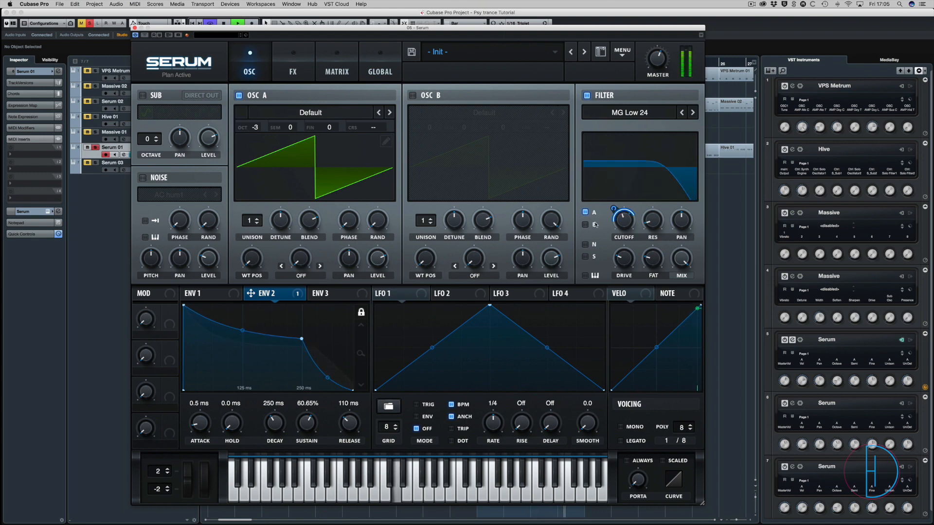
# Reshape Envelope 2 by bowing its release curve outward and pulling its decay curve inward.
pyautogui.moveTo(622, 223)
pyautogui.moveTo(326, 378); pyautogui.dragTo(334, 357)
pyautogui.moveTo(333, 361); pyautogui.dragTo(332, 364)
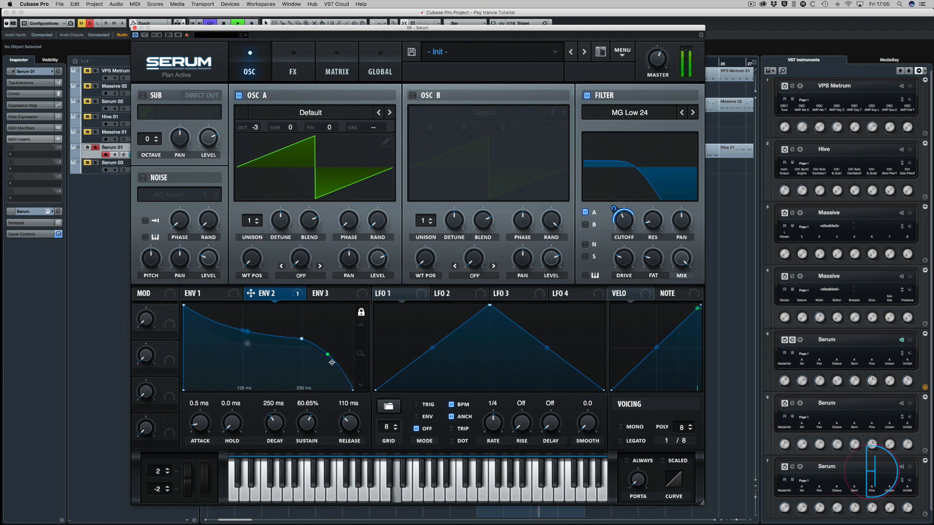
pyautogui.moveTo(241, 331); pyautogui.dragTo(237, 340)
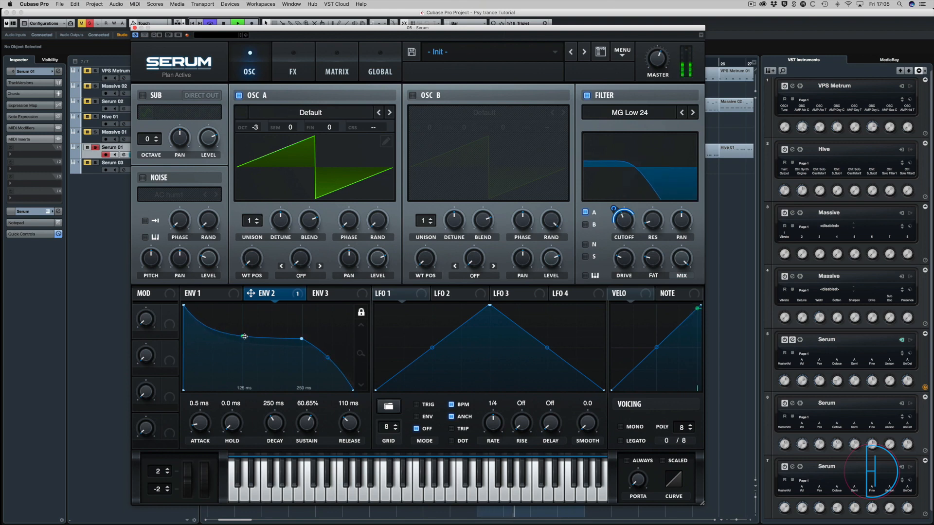
# Bow Envelope 1's release curve outward, set its release to 117 ms and audition the loop.
pyautogui.click(214, 294)
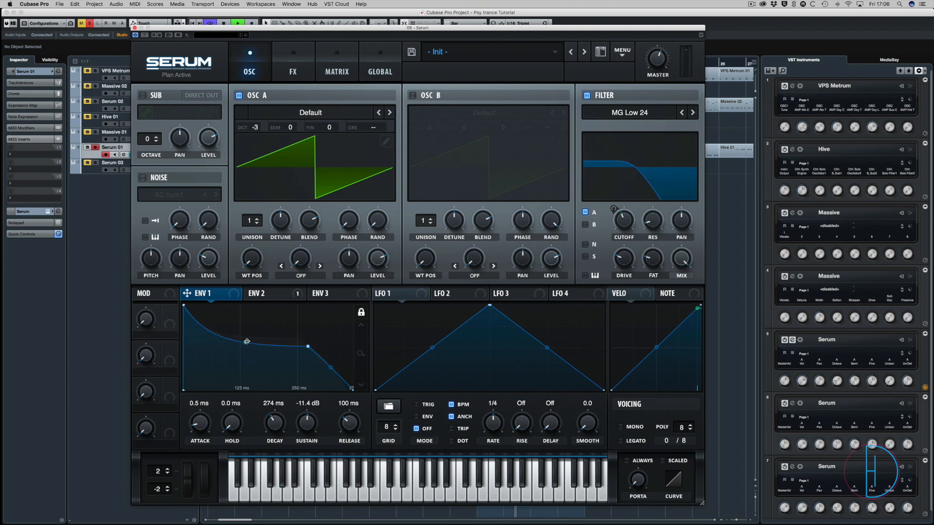
pyautogui.moveTo(330, 367)
pyautogui.mouseDown()
pyautogui.moveTo(337, 355)
pyautogui.moveTo(327, 385)
pyautogui.moveTo(326, 377)
pyautogui.mouseUp()
pyautogui.moveTo(349, 422); pyautogui.dragTo(347, 423)
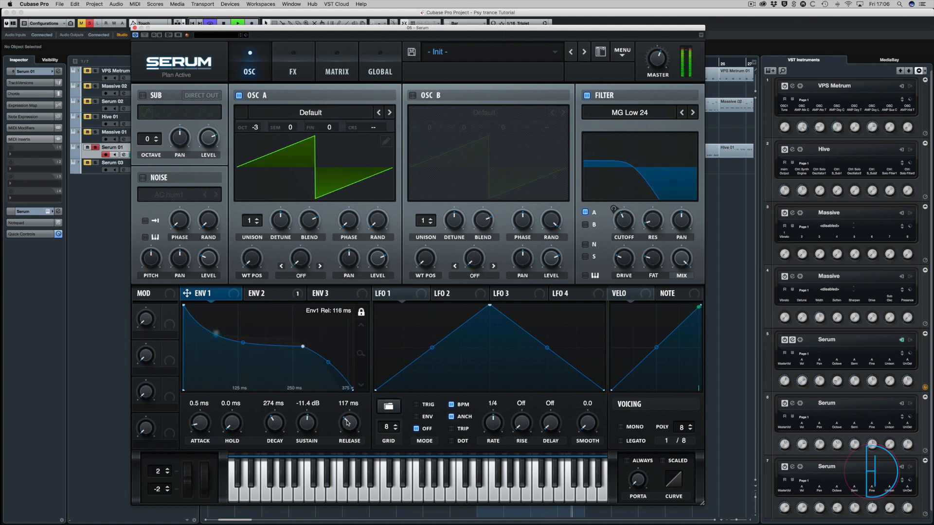
pyautogui.press('space')
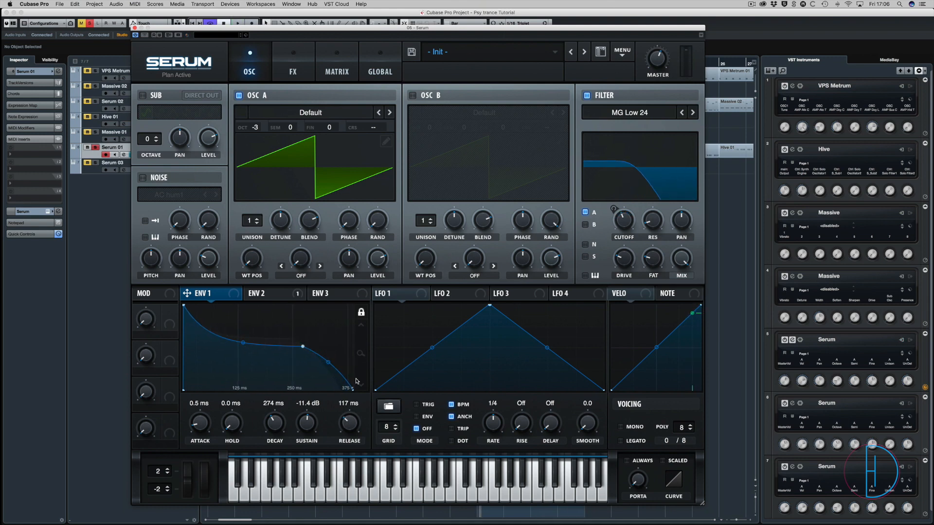
pyautogui.press('space')
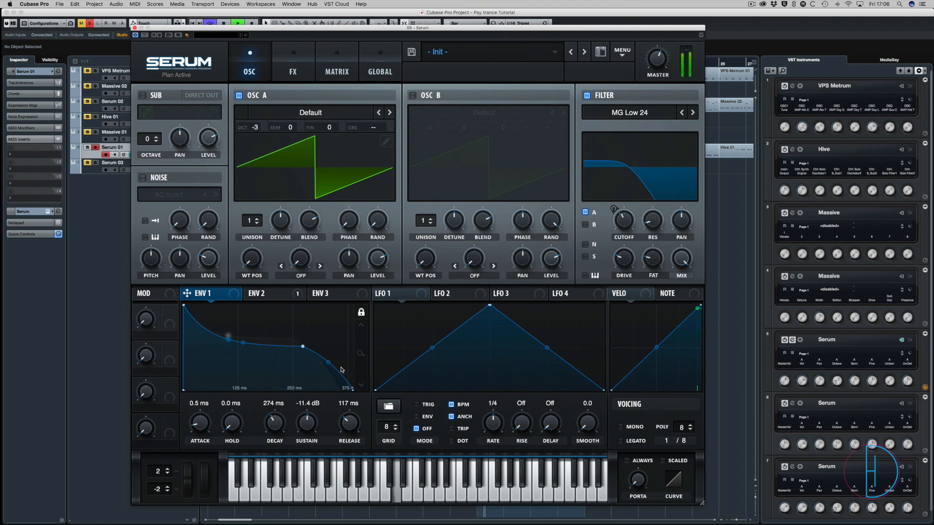
pyautogui.press('space')
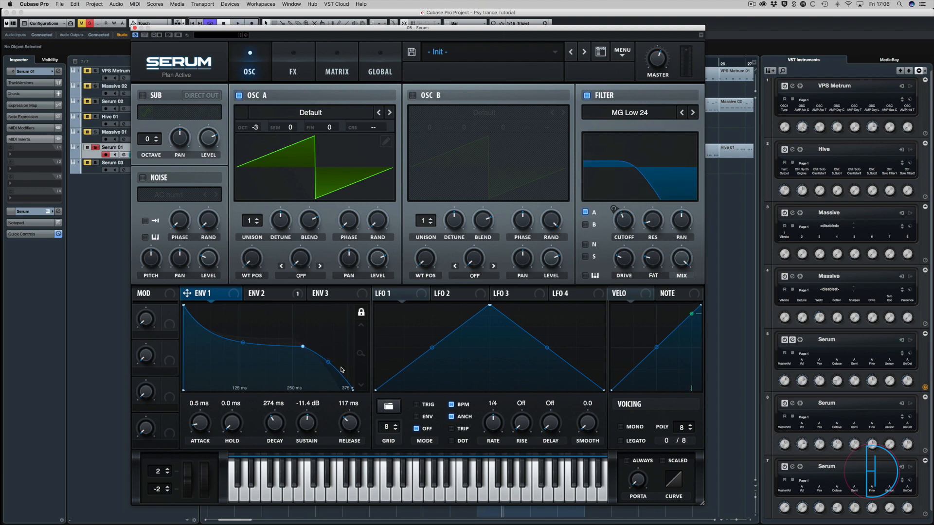
# Lengthen Envelope 1's release to 873 ms and audition the loop.
pyautogui.moveTo(352, 389); pyautogui.dragTo(353, 436)
pyautogui.press('space')
pyautogui.press('space')
pyautogui.press('space')
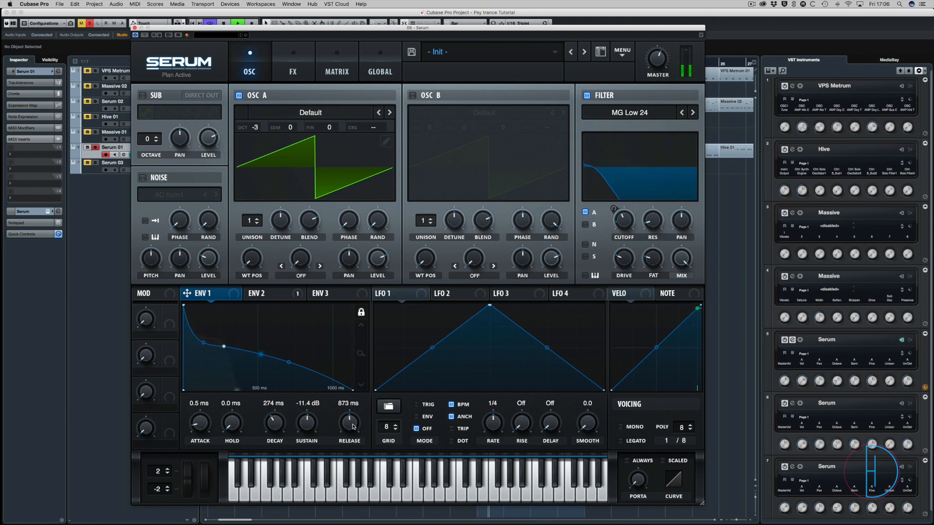
pyautogui.press('space')
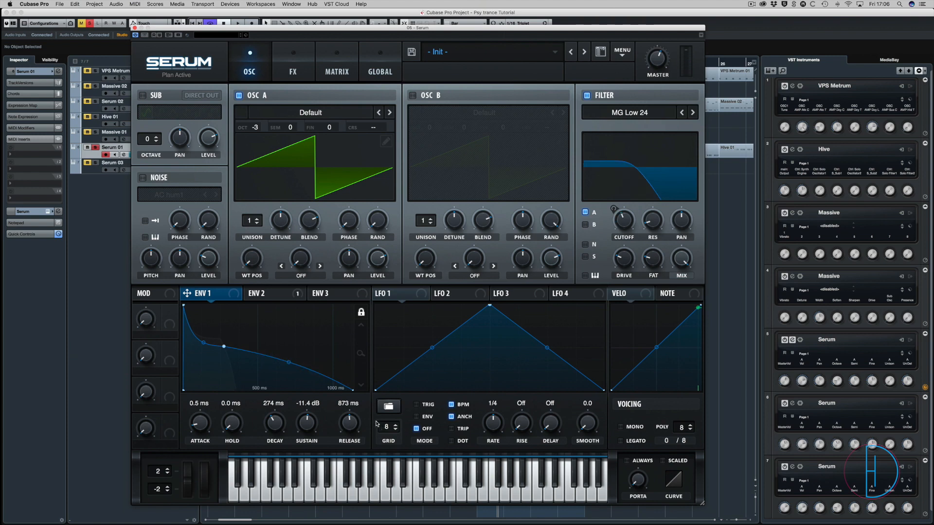
# Open the MixConsole, reactivate the Kickstart insert on the Serum 01 channel and play the loop with the synth window moved back into view.
pyautogui.click(94, 71)
pyautogui.press('F3')
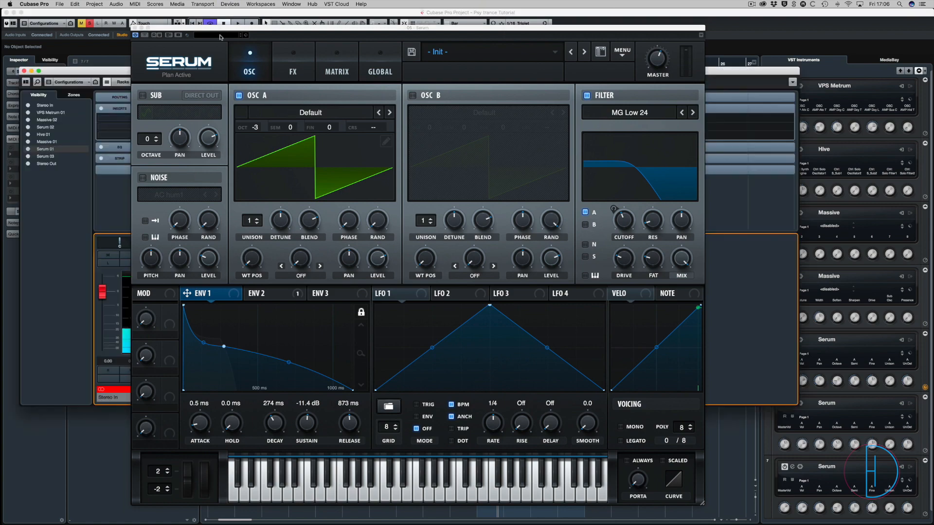
pyautogui.moveTo(219, 28); pyautogui.dragTo(299, 242)
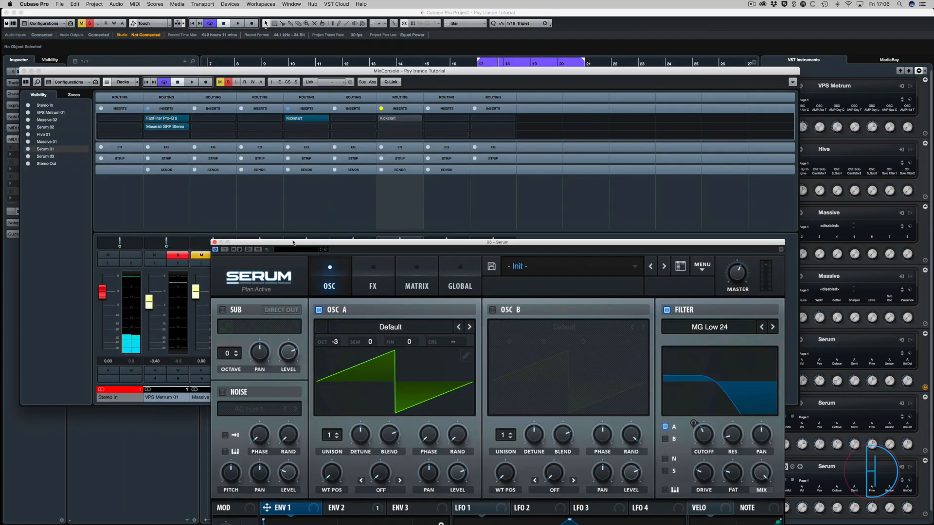
pyautogui.click(382, 109)
pyautogui.press('space')
pyautogui.moveTo(446, 242); pyautogui.dragTo(400, 78)
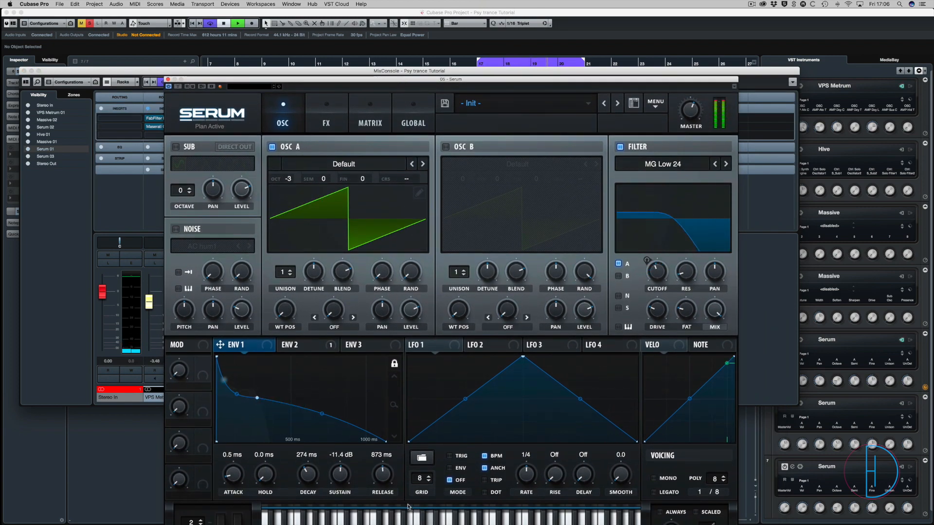
# Shorten Envelope 1's release to 175 ms and audition the loop.
pyautogui.press('space')
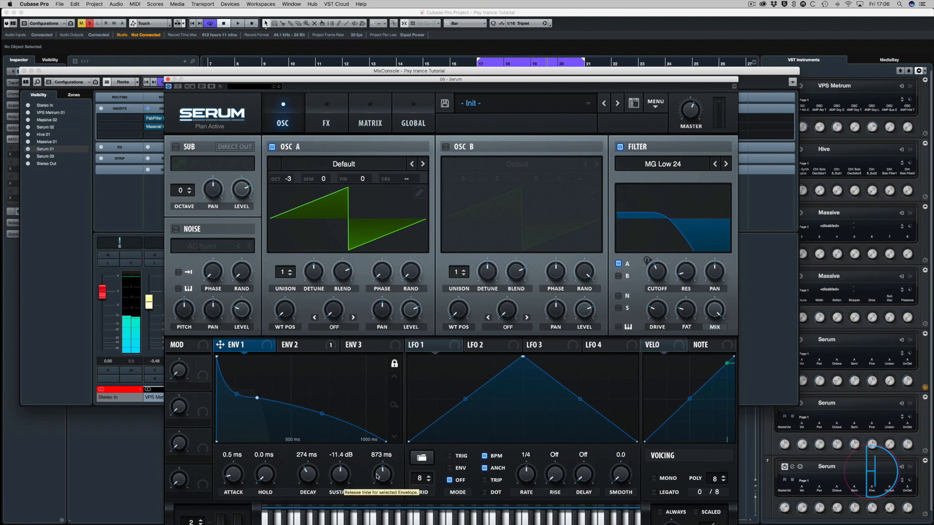
pyautogui.moveTo(378, 472); pyautogui.dragTo(382, 479)
pyautogui.press('space')
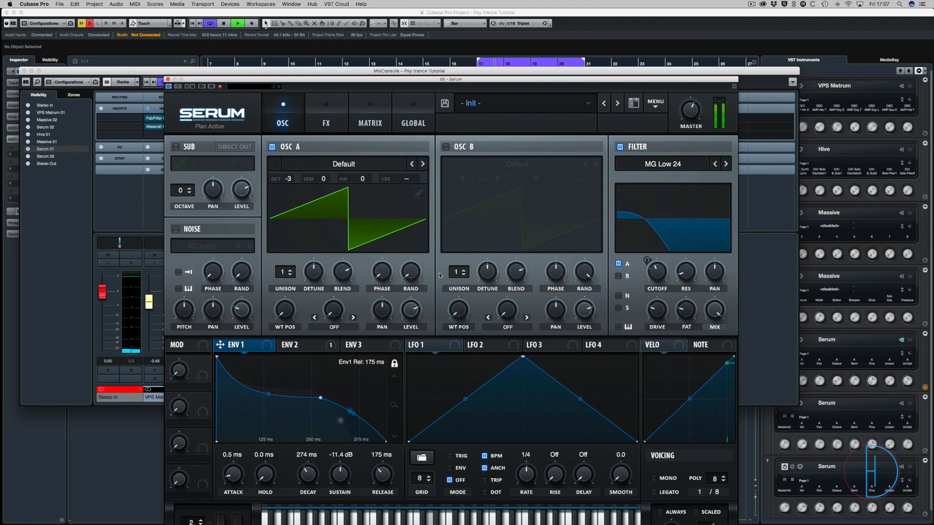
pyautogui.press('space')
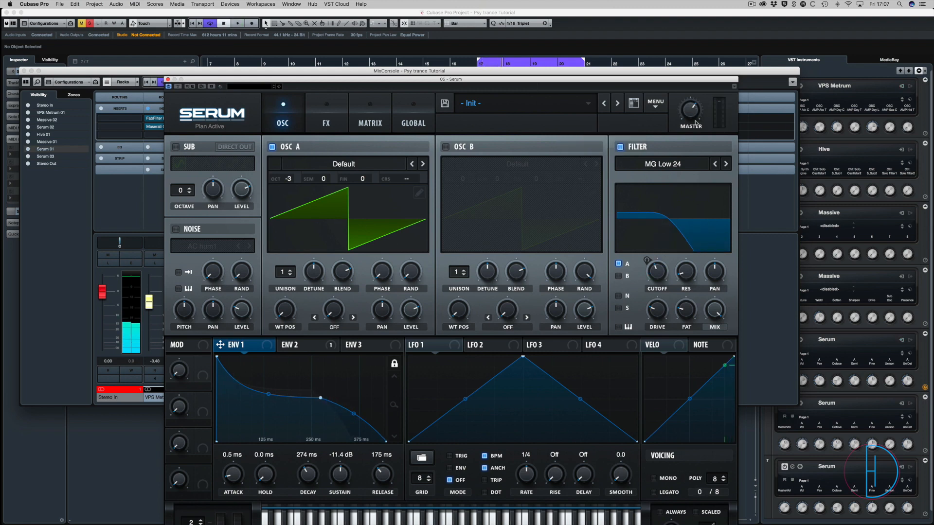
pyautogui.press('space')
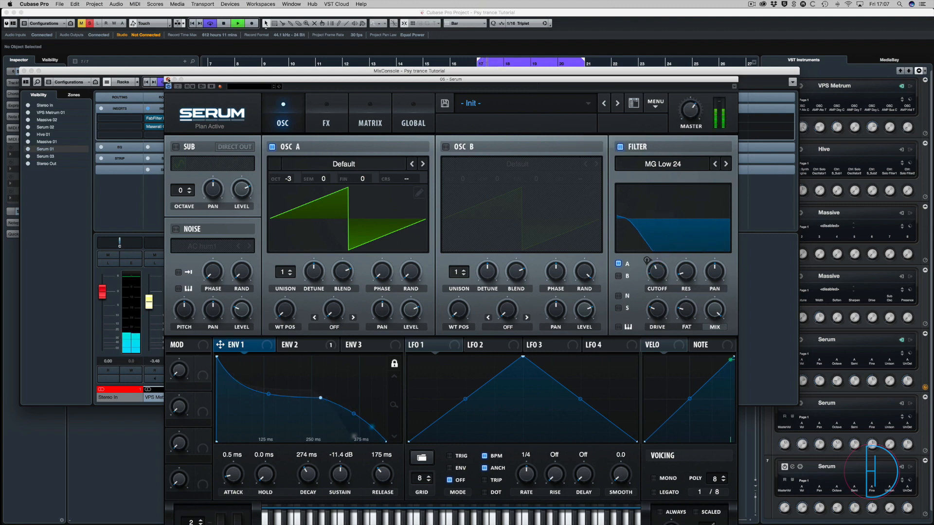
# Close the Serum and MixConsole windows and stop playback to return to the project arrangement.
pyautogui.click(167, 80)
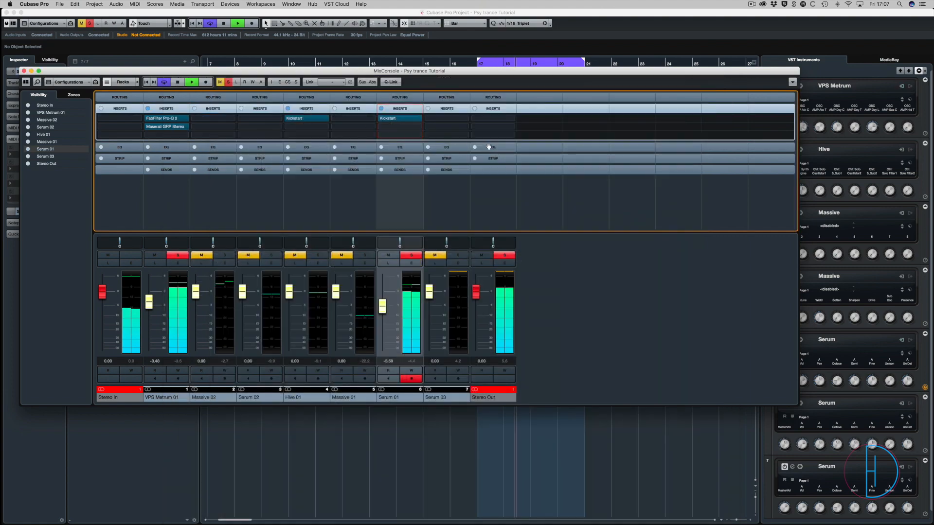
pyautogui.press('space')
pyautogui.press('F3')
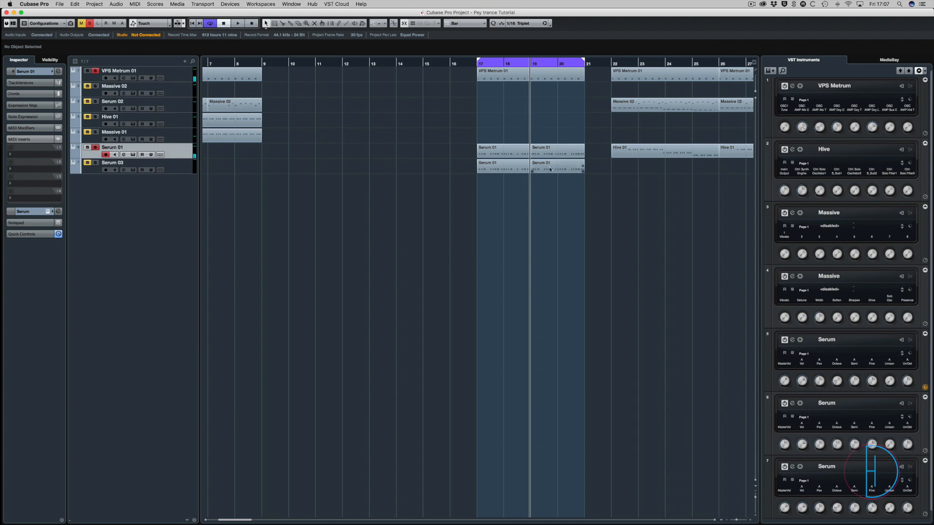
# Reopen the Serum 01 track's synth and place EQ directly after Distortion in its effects chain, reviewing the whole effects rack.
pyautogui.click(185, 170)
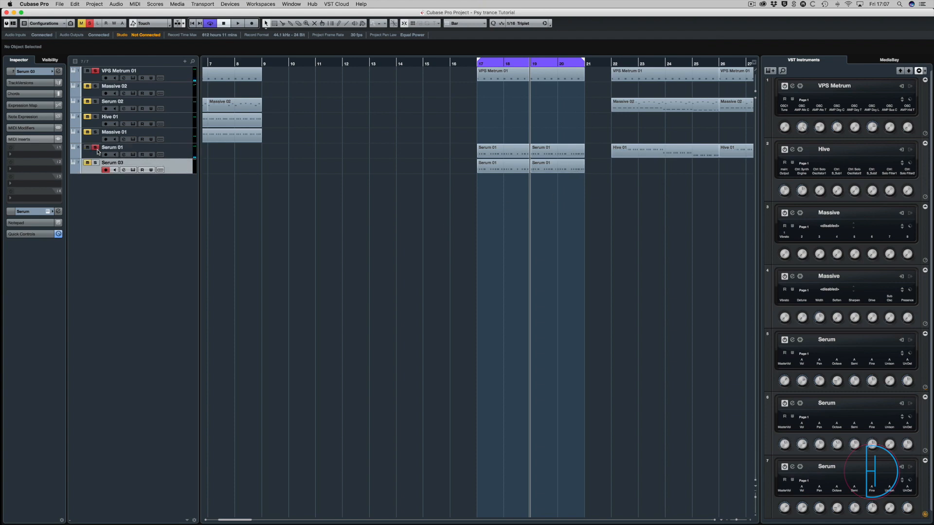
pyautogui.click(181, 156)
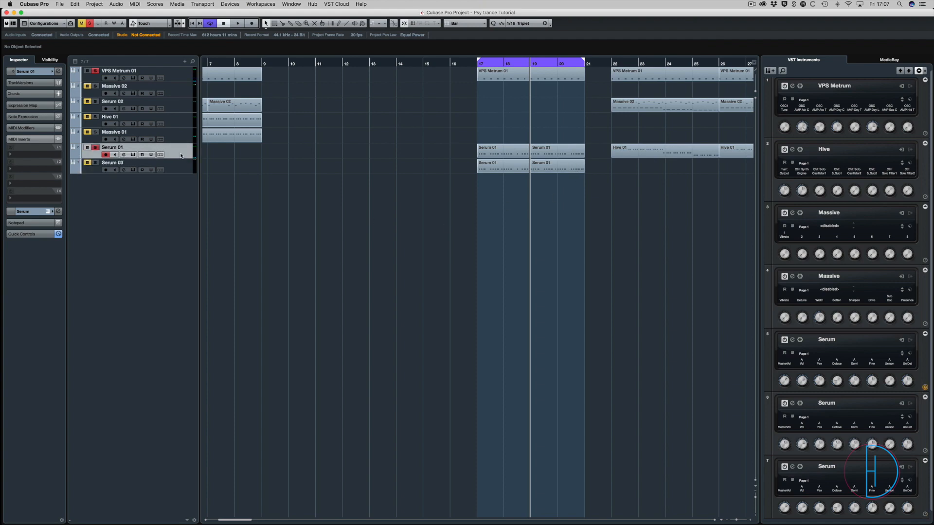
pyautogui.click(47, 212)
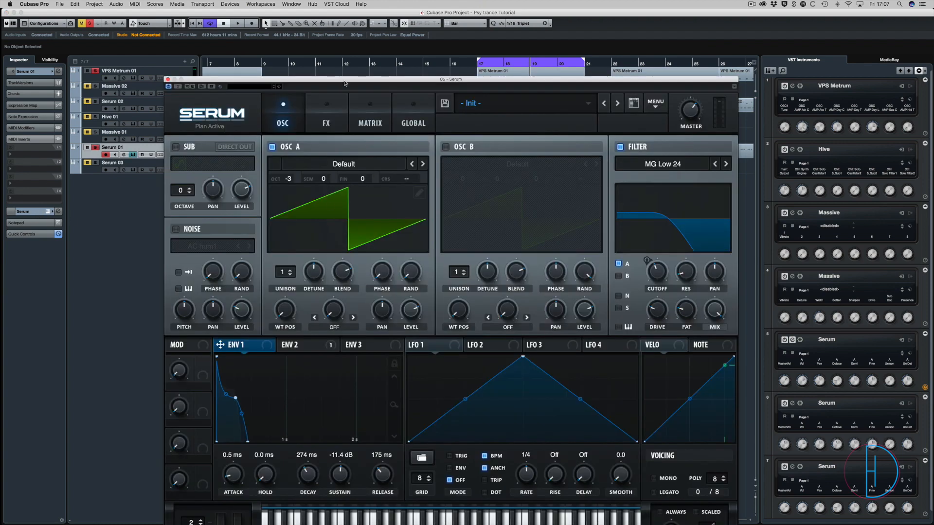
pyautogui.moveTo(344, 84); pyautogui.dragTo(325, 41)
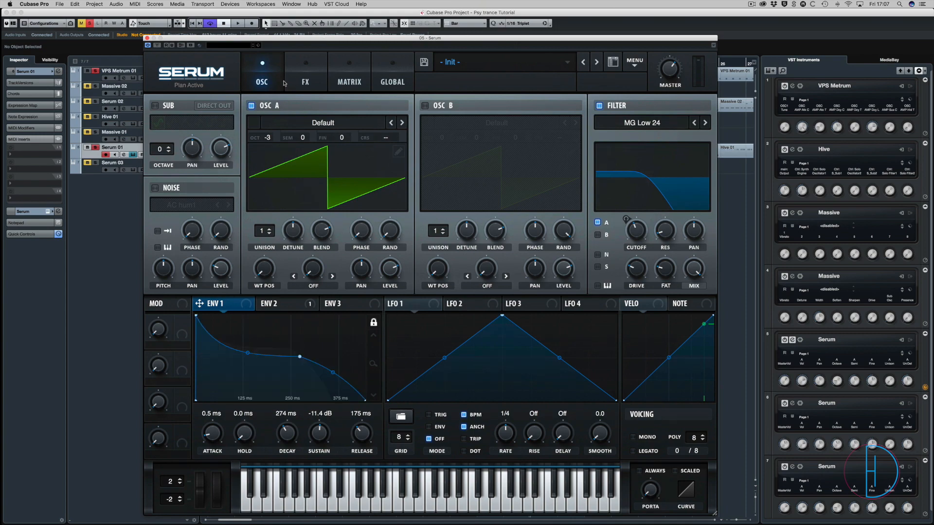
pyautogui.click(305, 73)
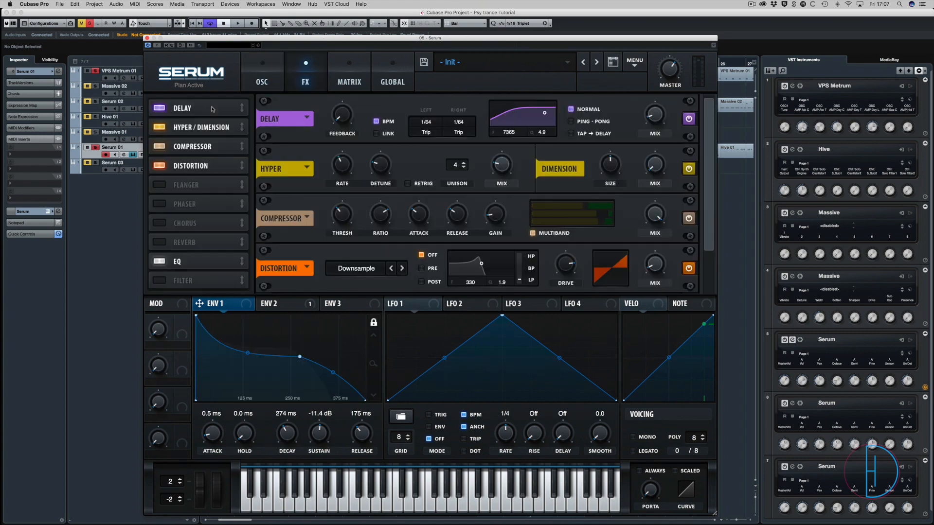
pyautogui.click(200, 259)
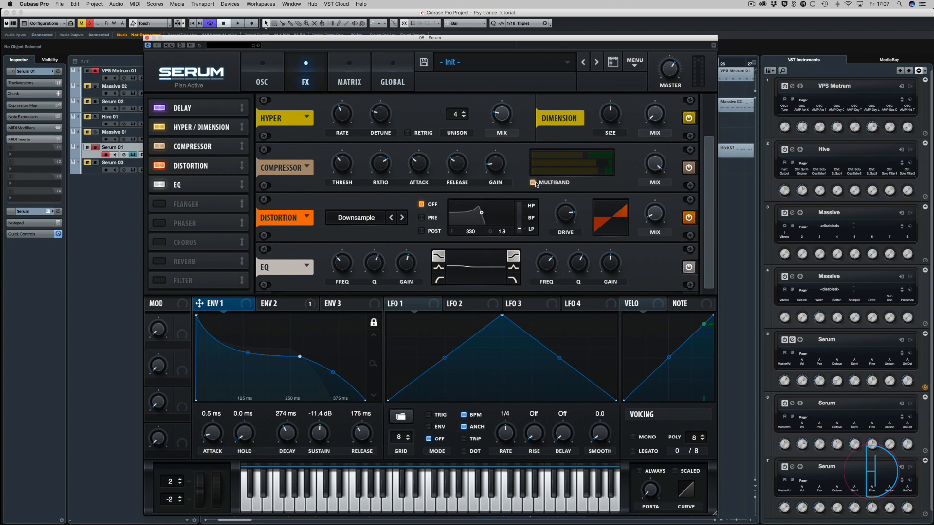
pyautogui.moveTo(709, 164); pyautogui.dragTo(715, 105)
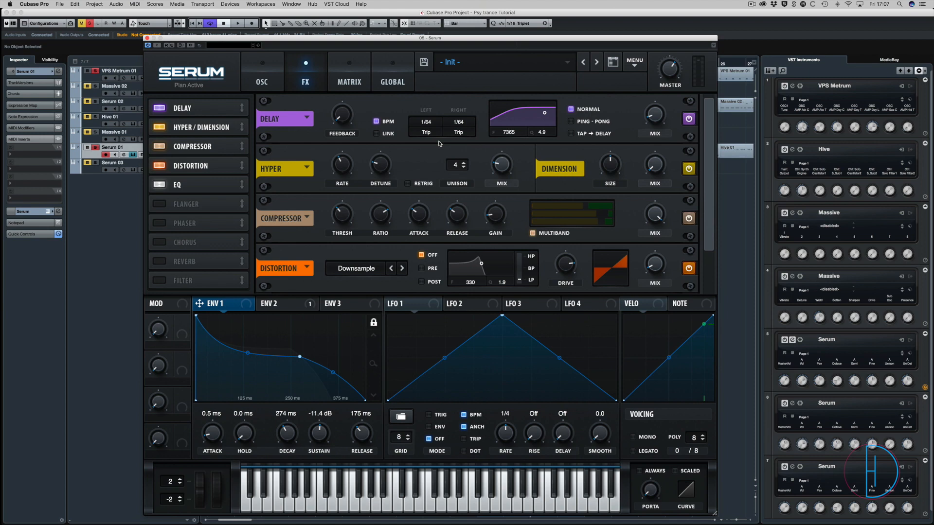
# Close the Serum window and audition the kick and bass loop from the project arrangement.
pyautogui.click(147, 38)
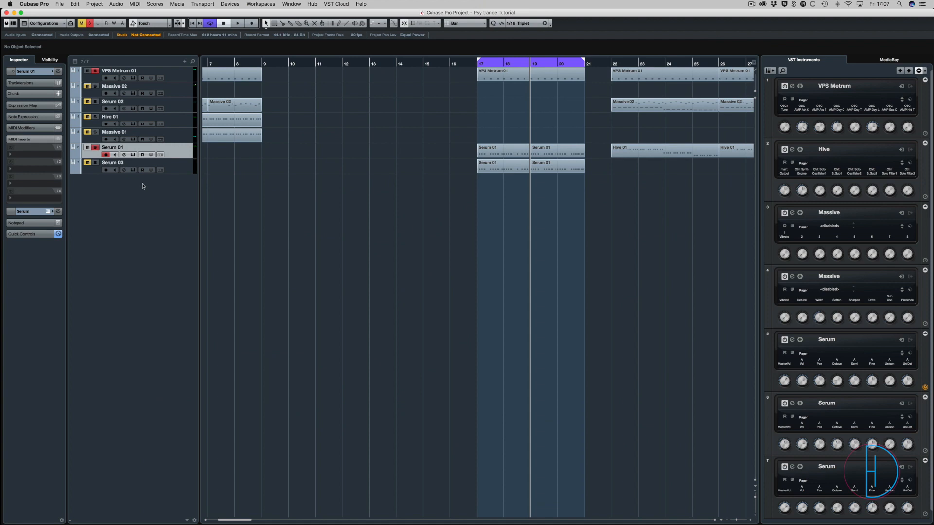
pyautogui.press('space')
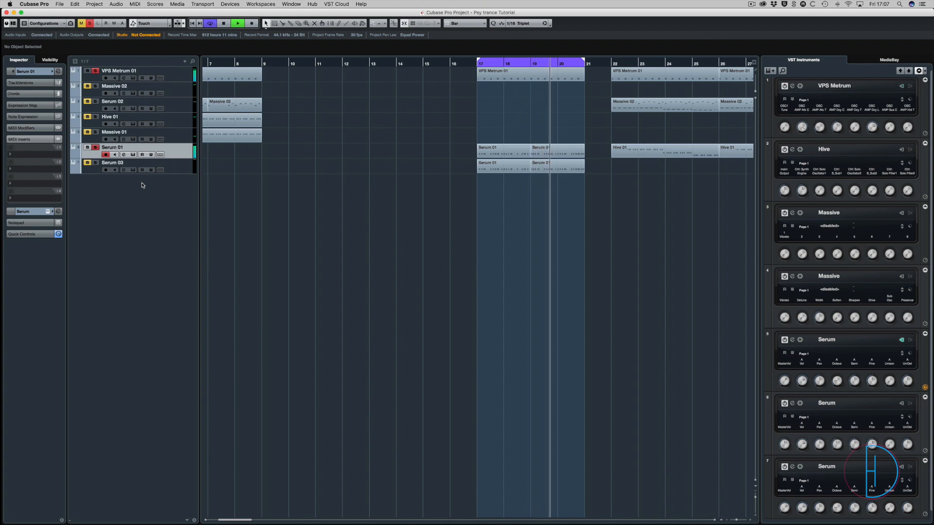
pyautogui.press('space')
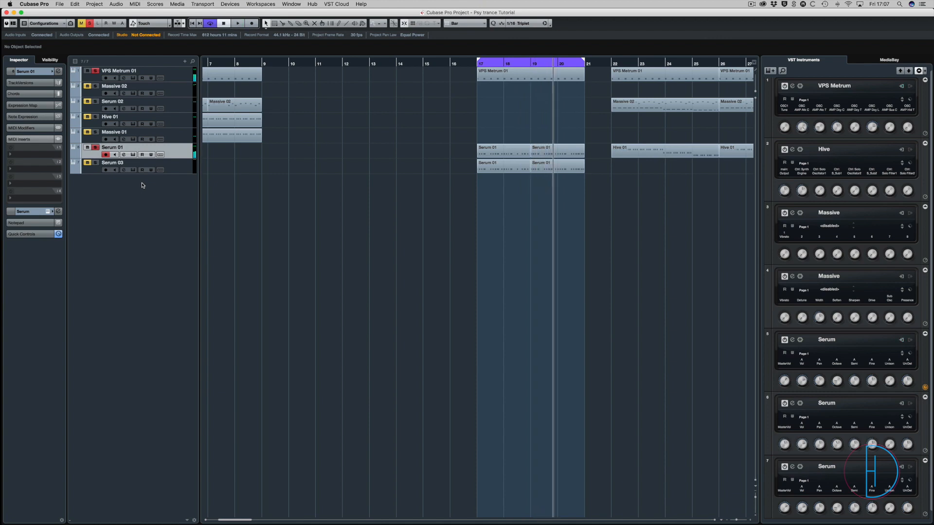